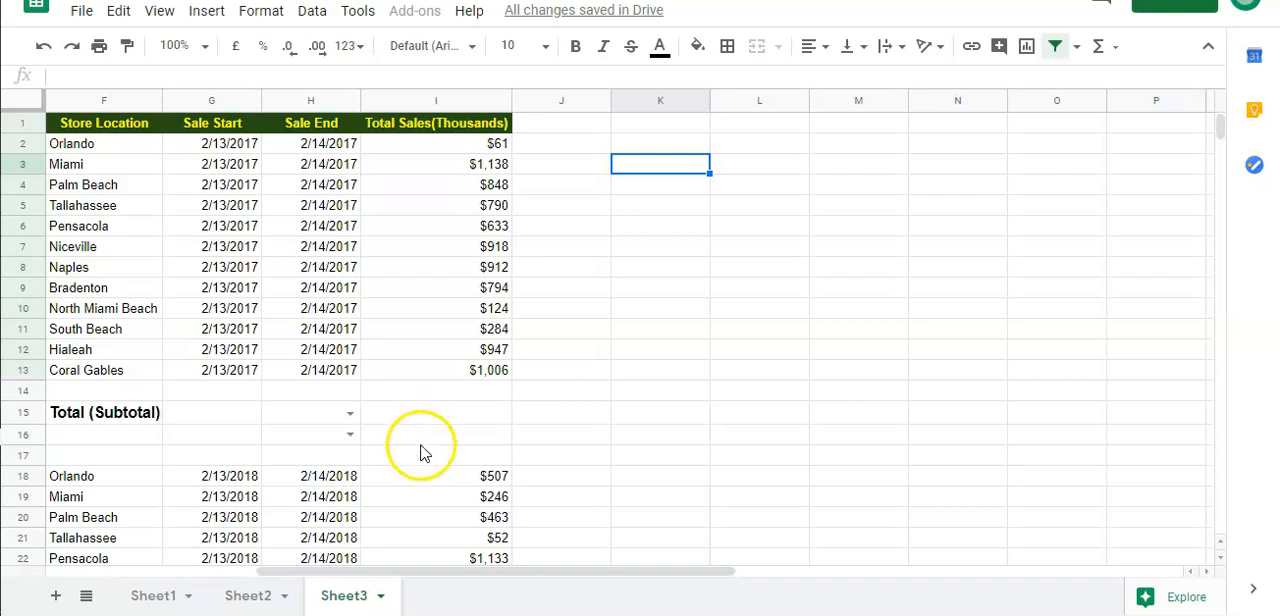
Review the reference table of subtotal functions and their codes in columns X and Y
left_click_drag(393, 580, 863, 600)
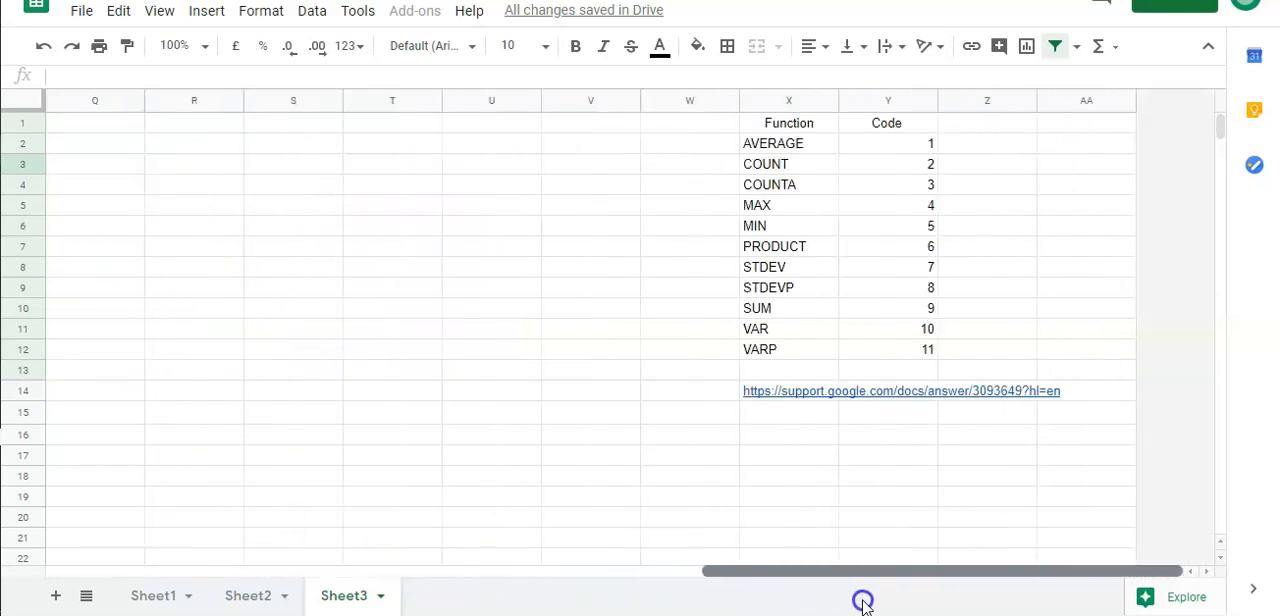
mouse_move(755, 403)
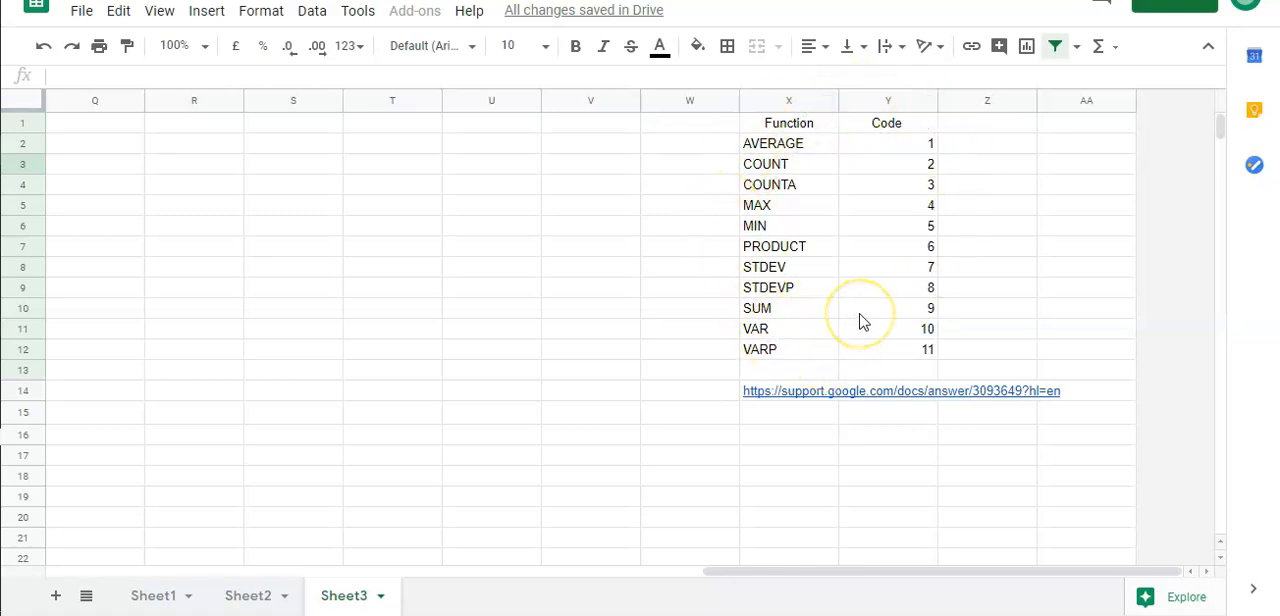
left_click_drag(728, 571, 225, 572)
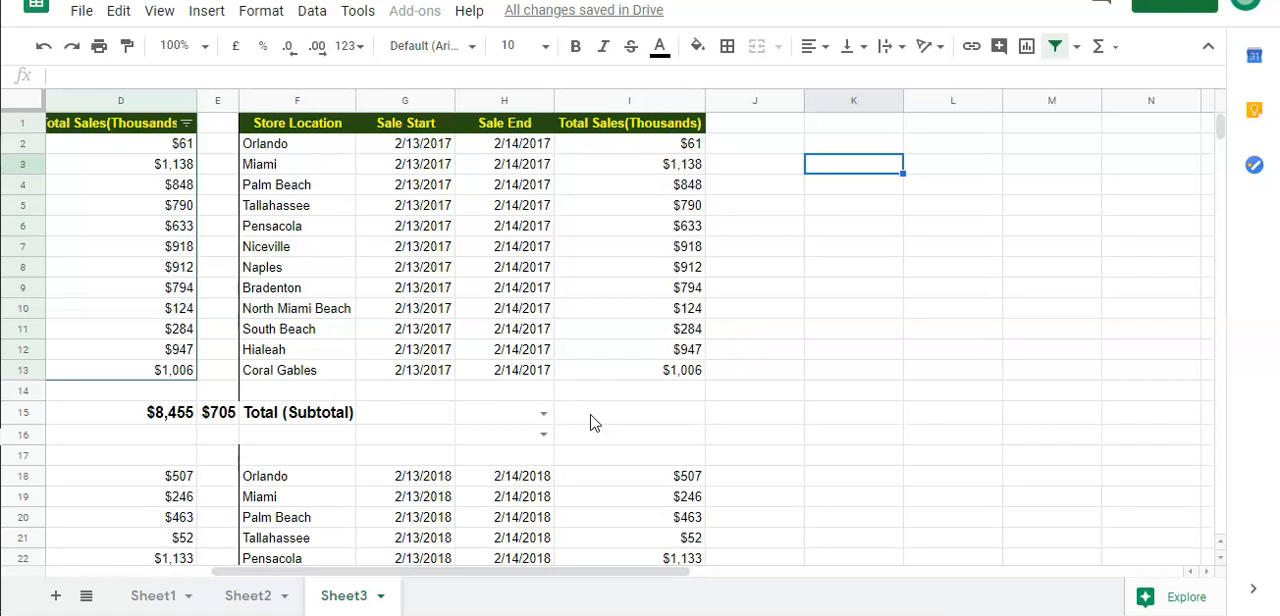
left_click(590, 413)
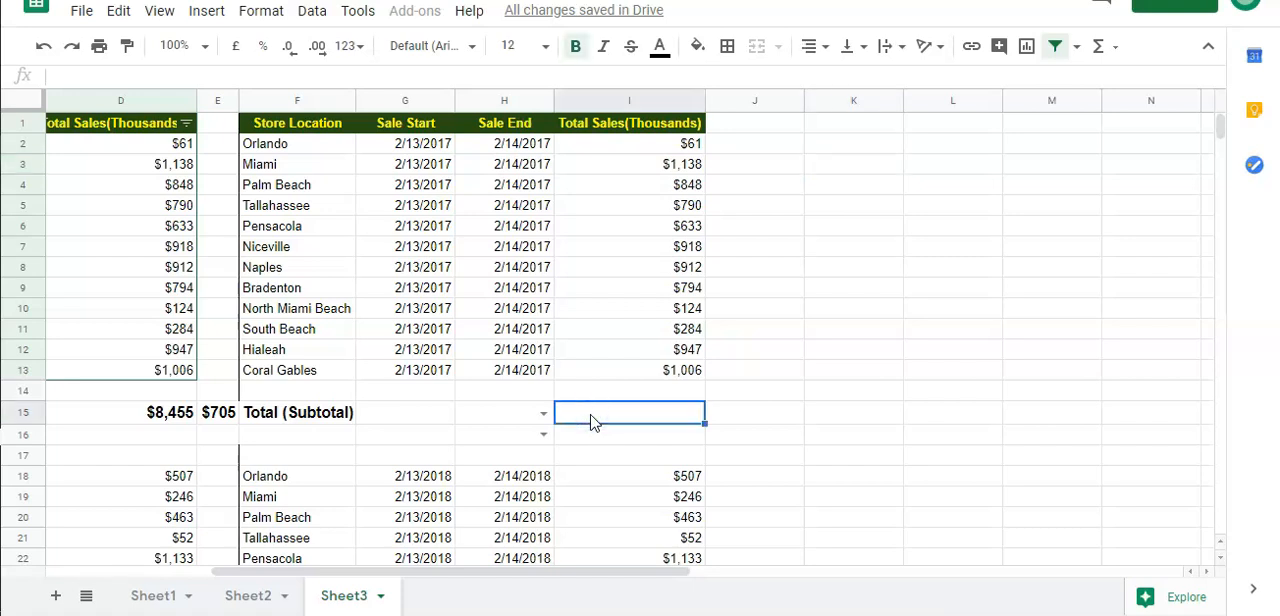
type("=")
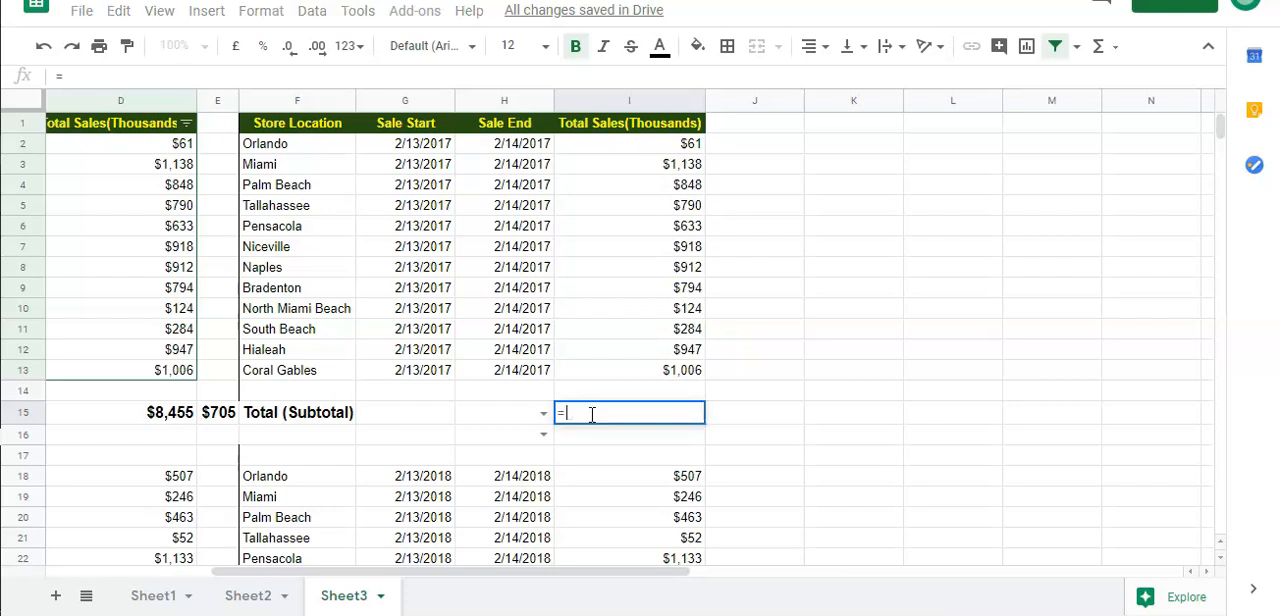
type("Subtotal")
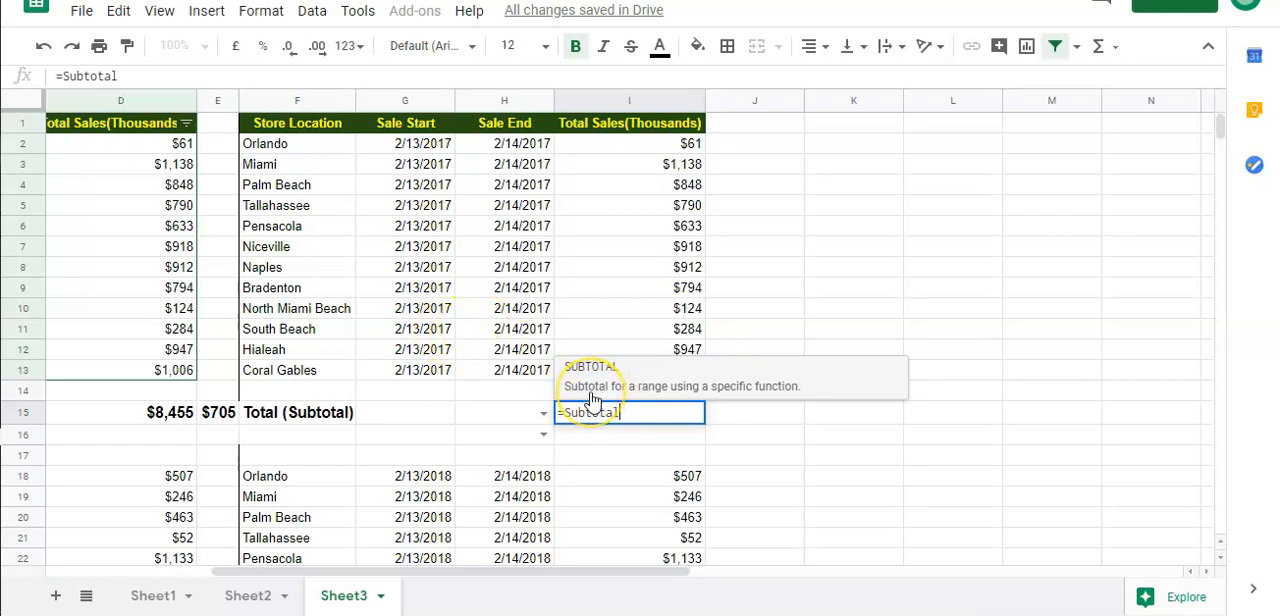
type("(")
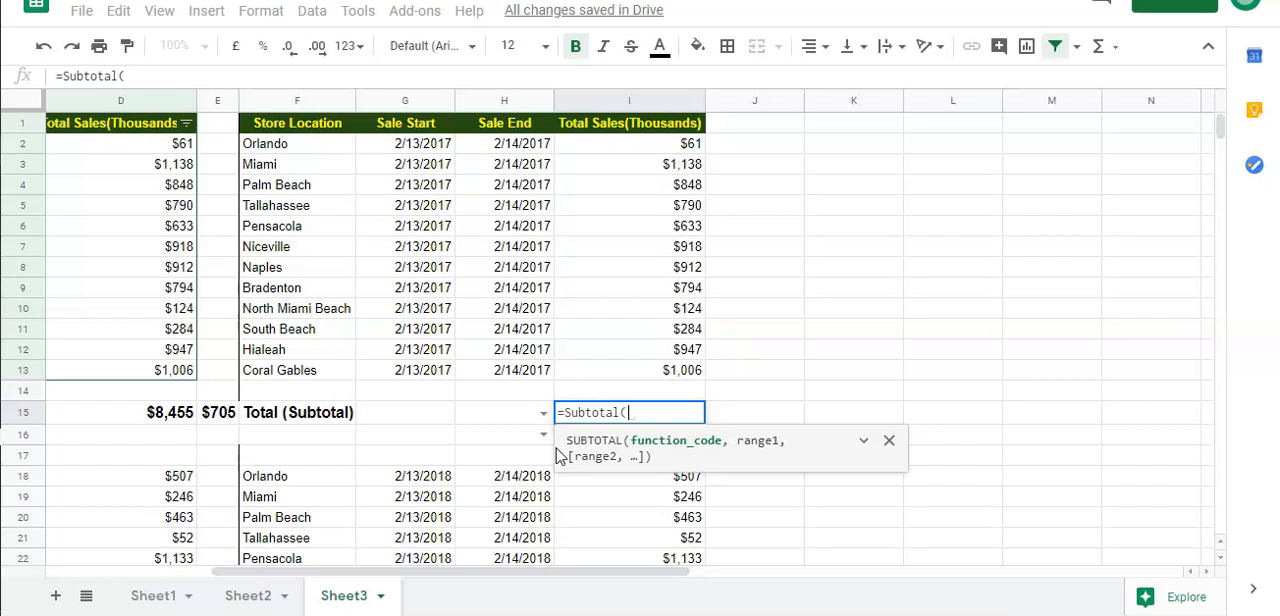
left_click_drag(552, 576, 1045, 564)
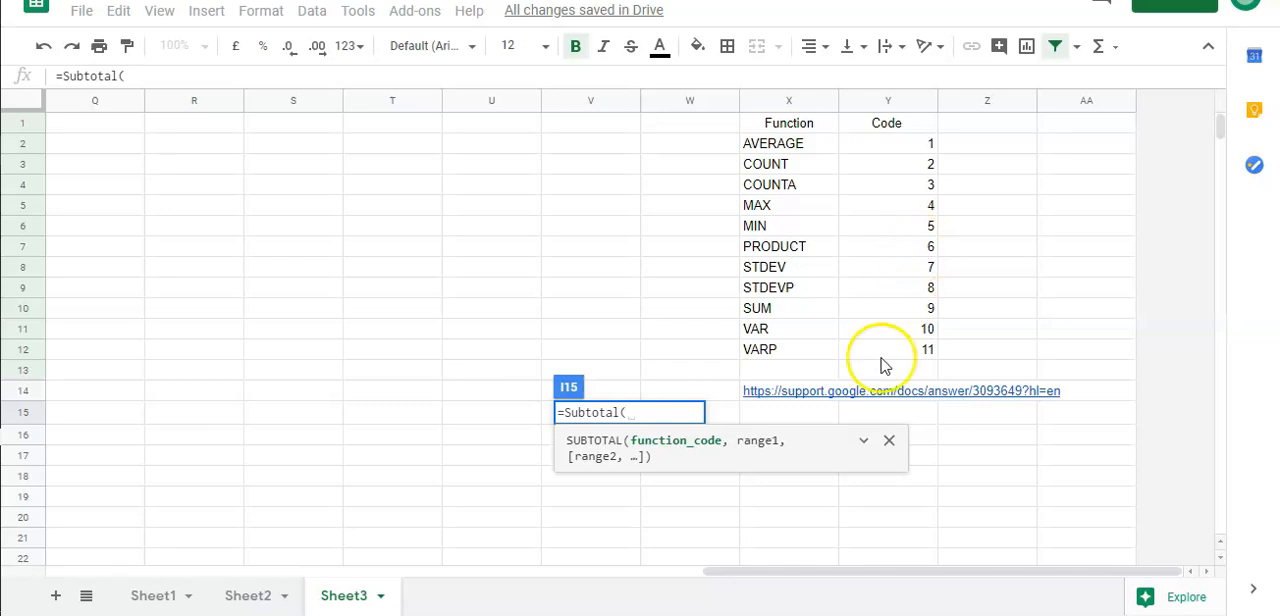
left_click_drag(738, 570, 340, 568)
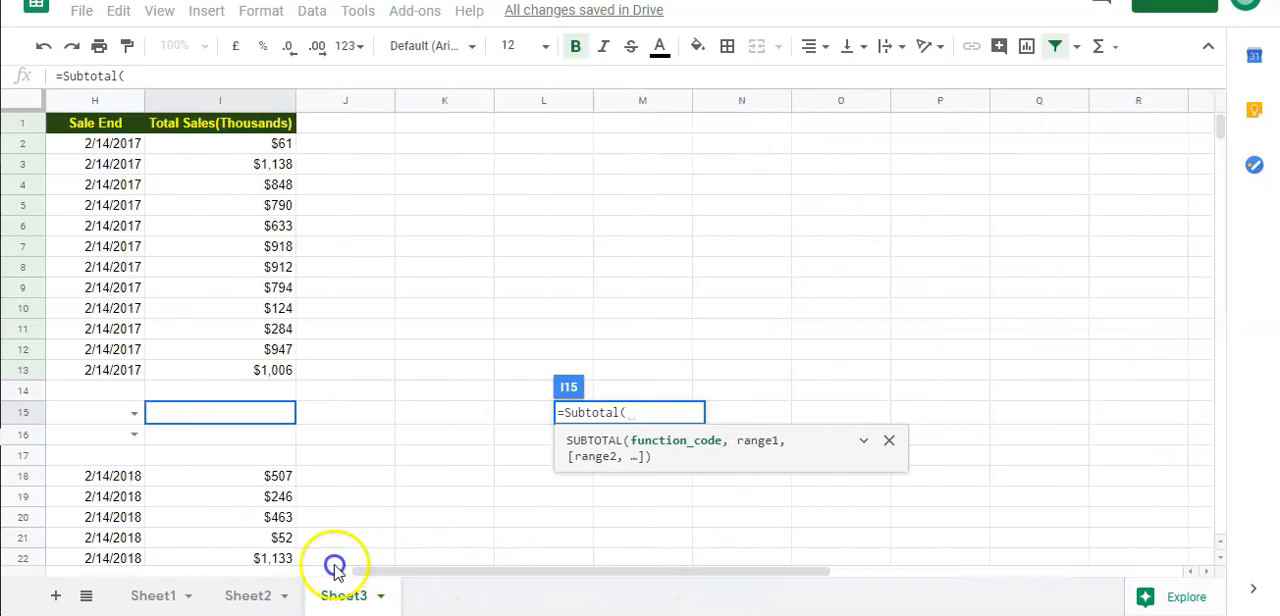
left_click(246, 559)
left_click(132, 420)
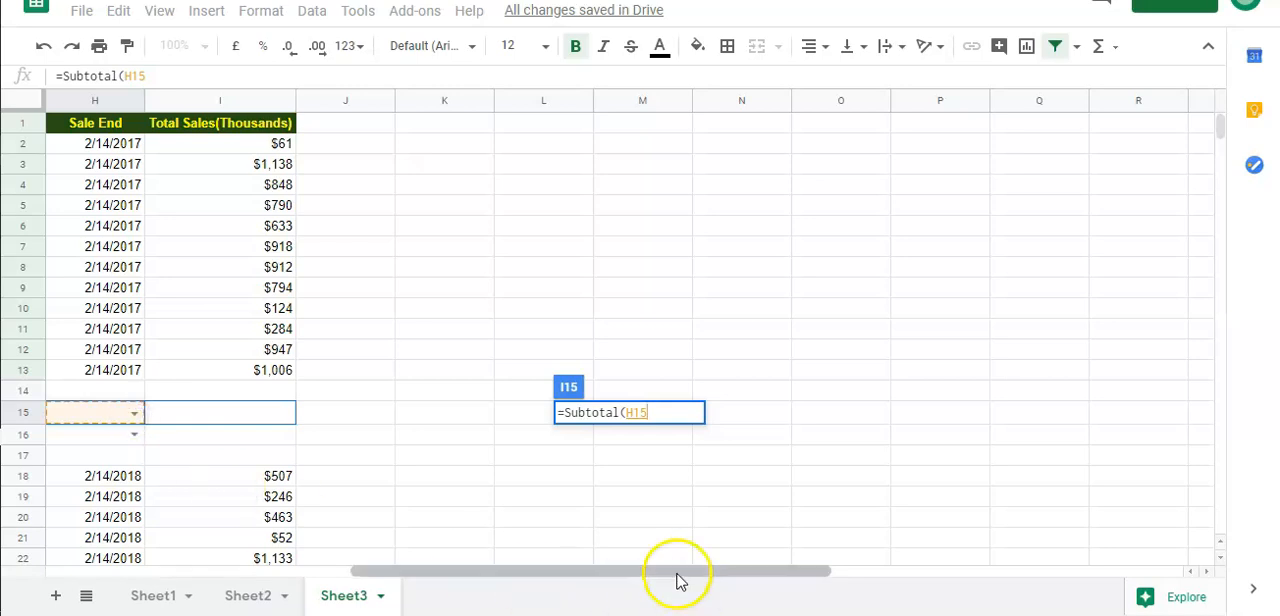
key("Escape")
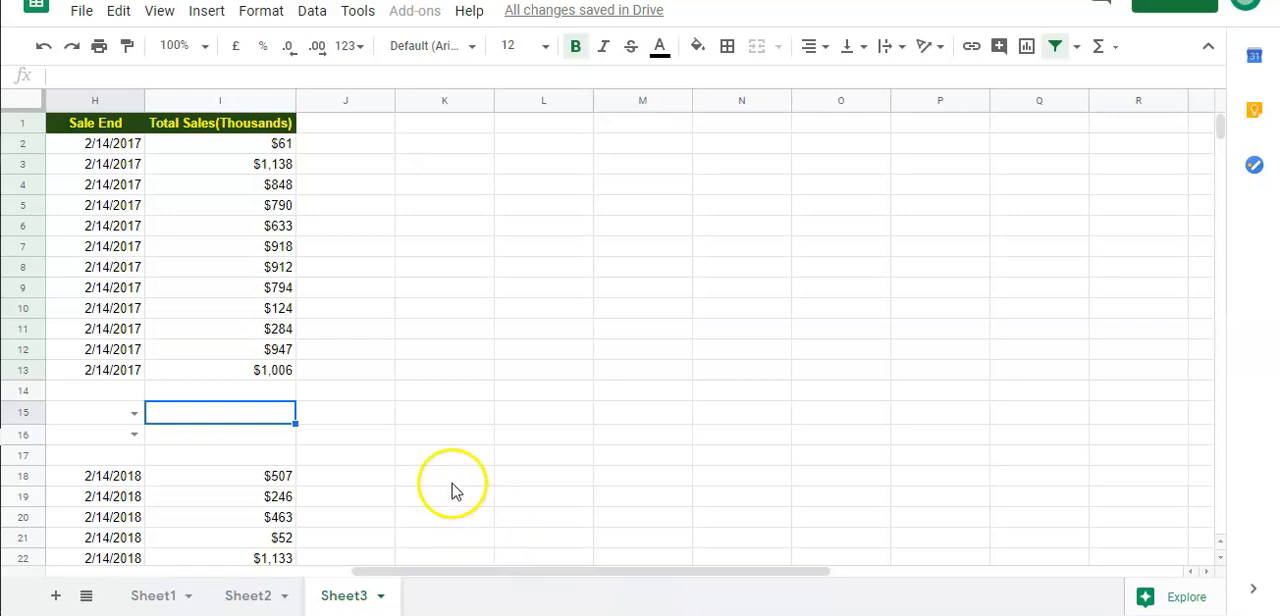
left_click(130, 415)
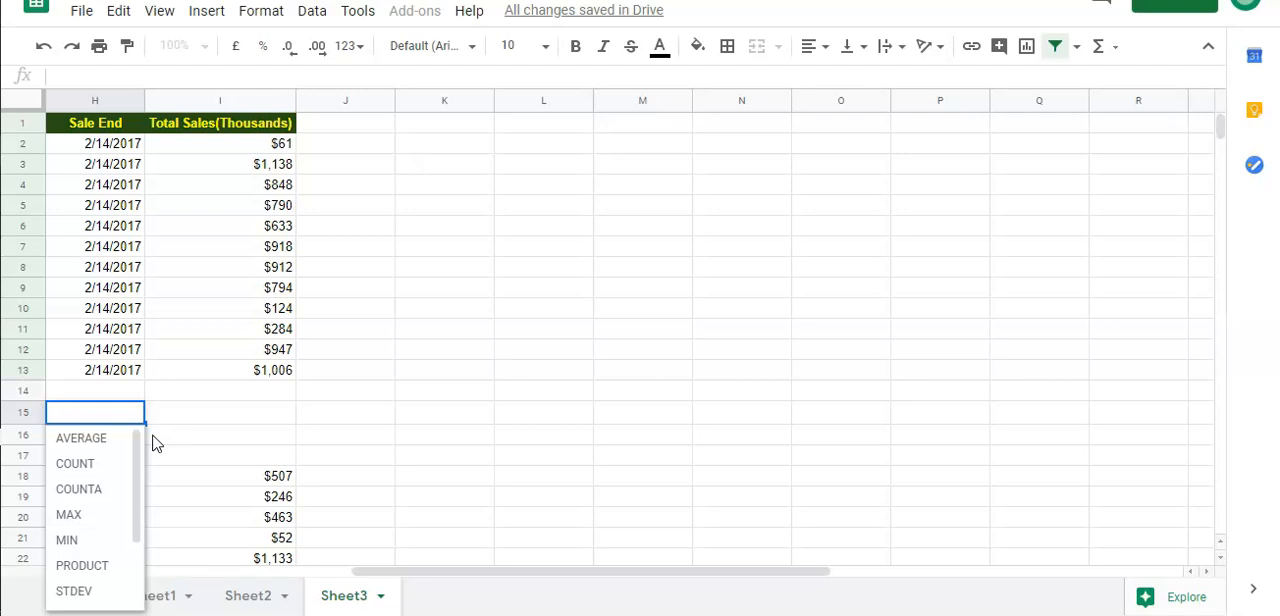
left_click(182, 428)
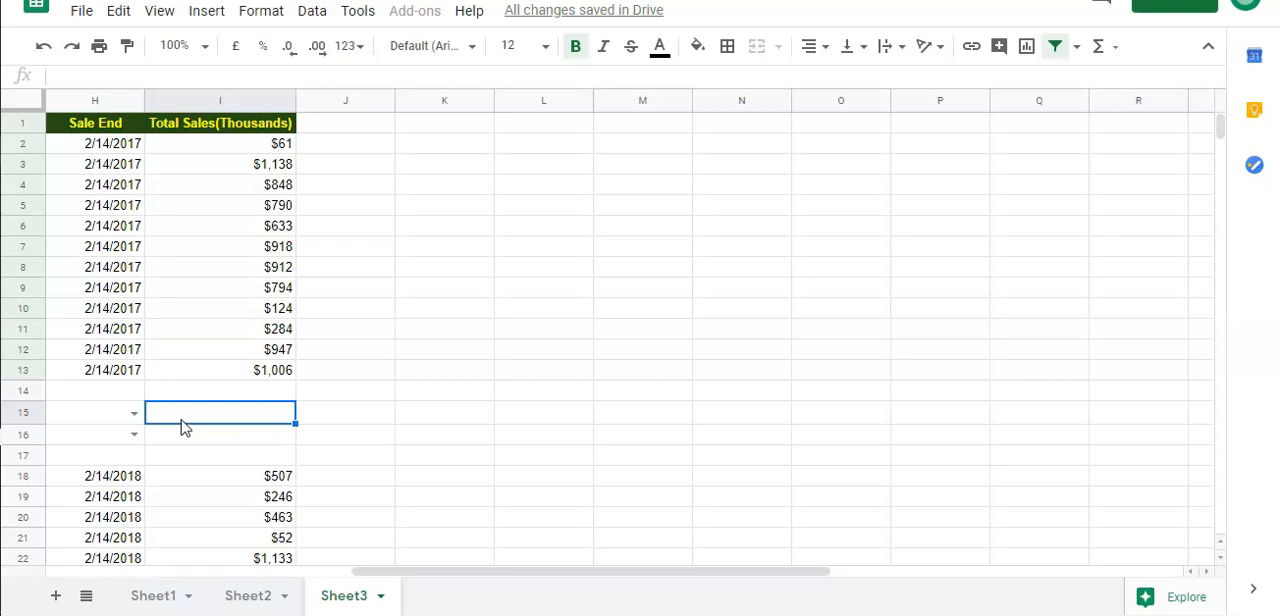
Begin a SUBTOTAL formula in cell I15 of the Total (Subtotal) row
double_click(182, 419)
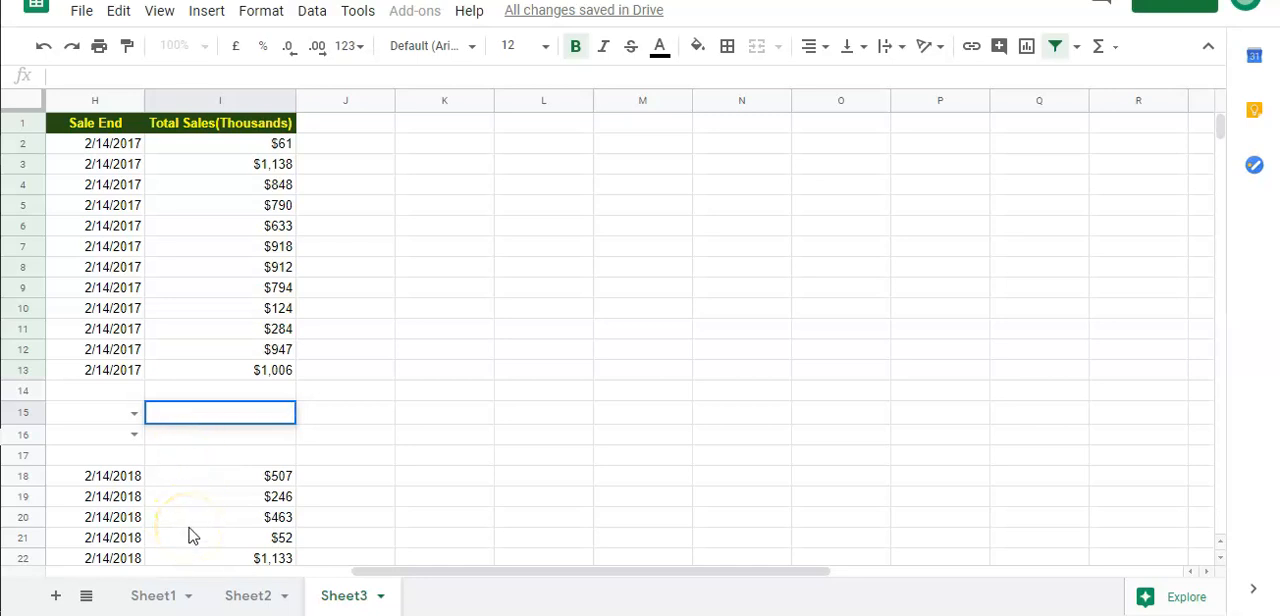
type("=S")
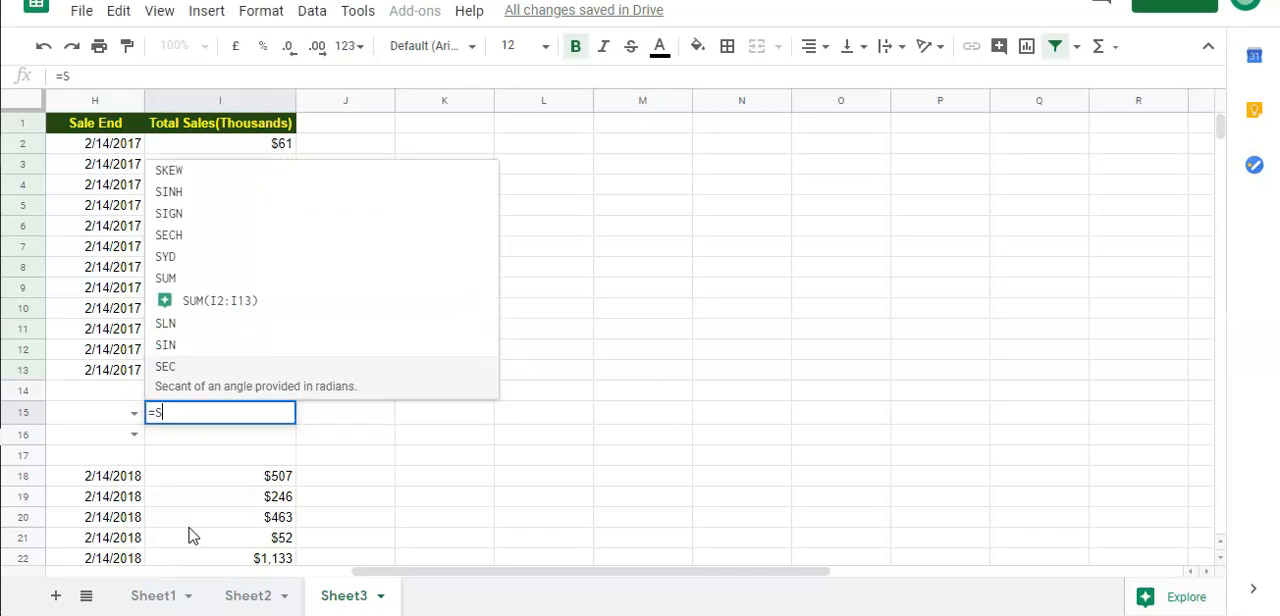
type("ubtot")
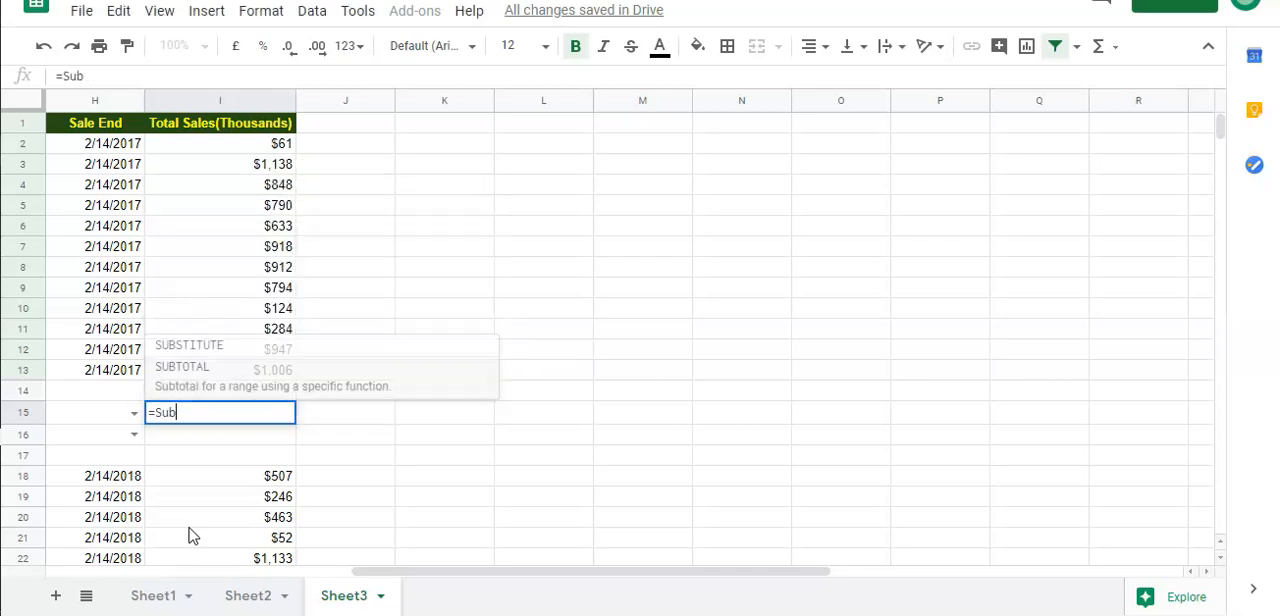
left_click(177, 376)
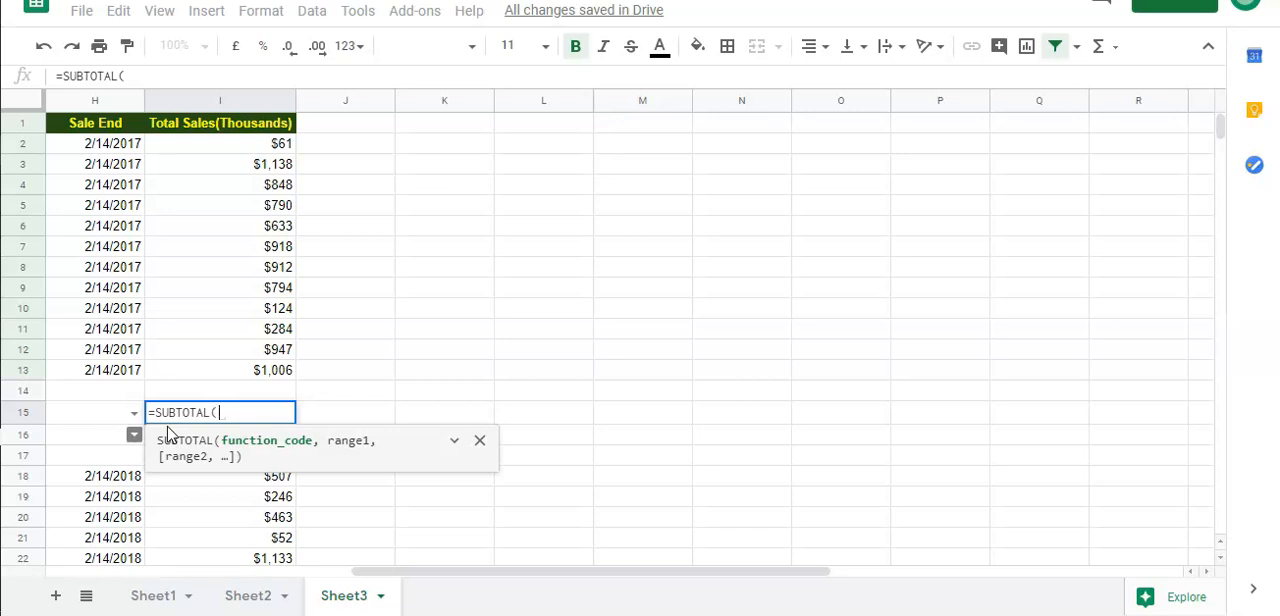
Nest a MATCH as the SUBTOTAL function code, looking up H15 in the absolute range $X$2:$X$12 with search type 0
type("match")
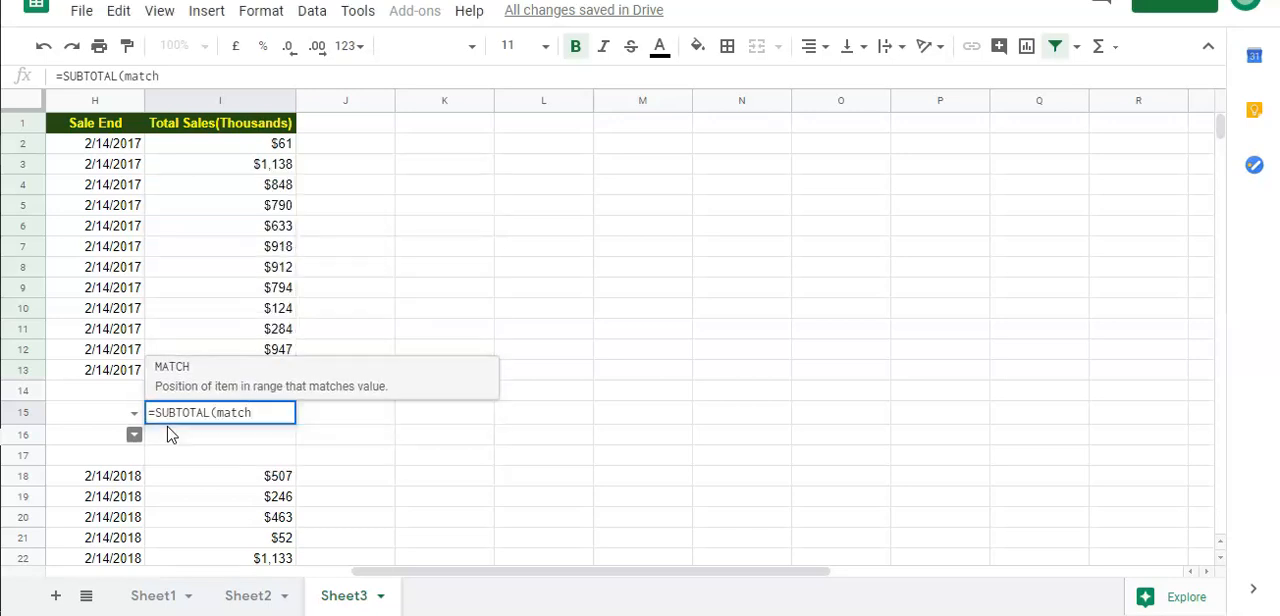
key("Escape")
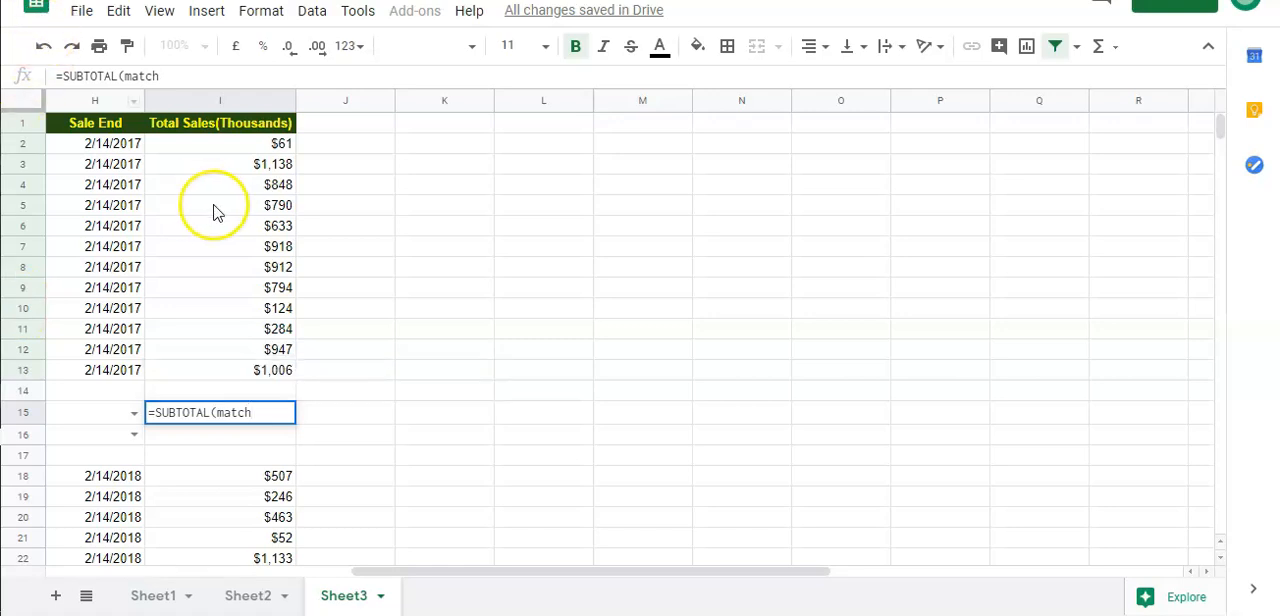
left_click(270, 412)
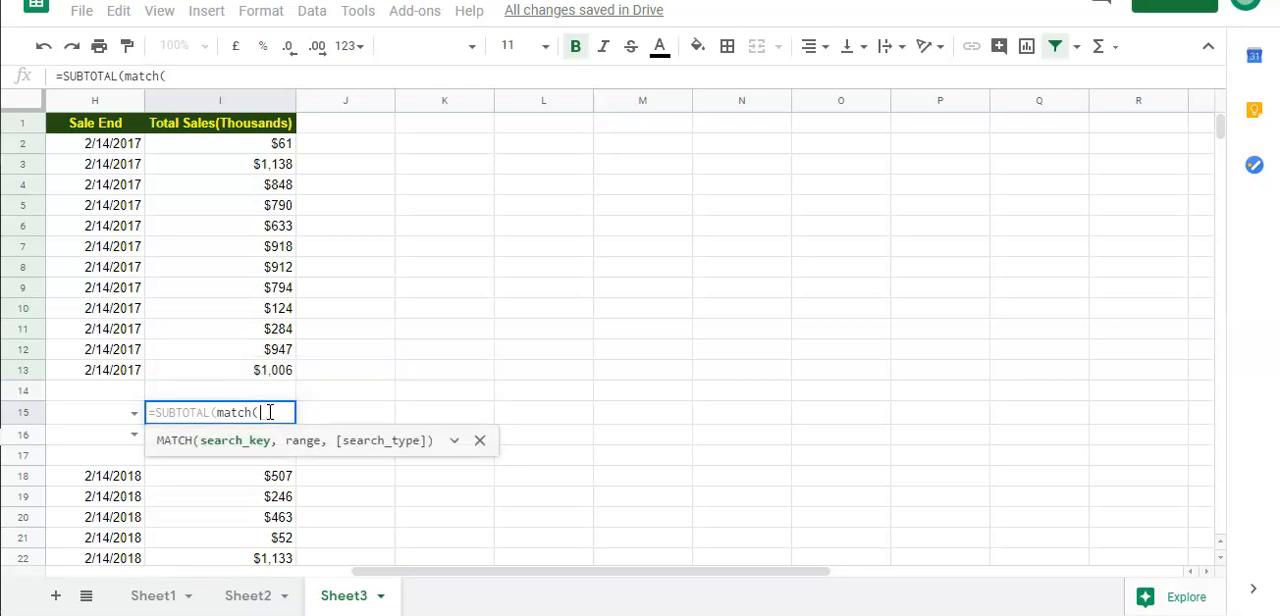
left_click(92, 416)
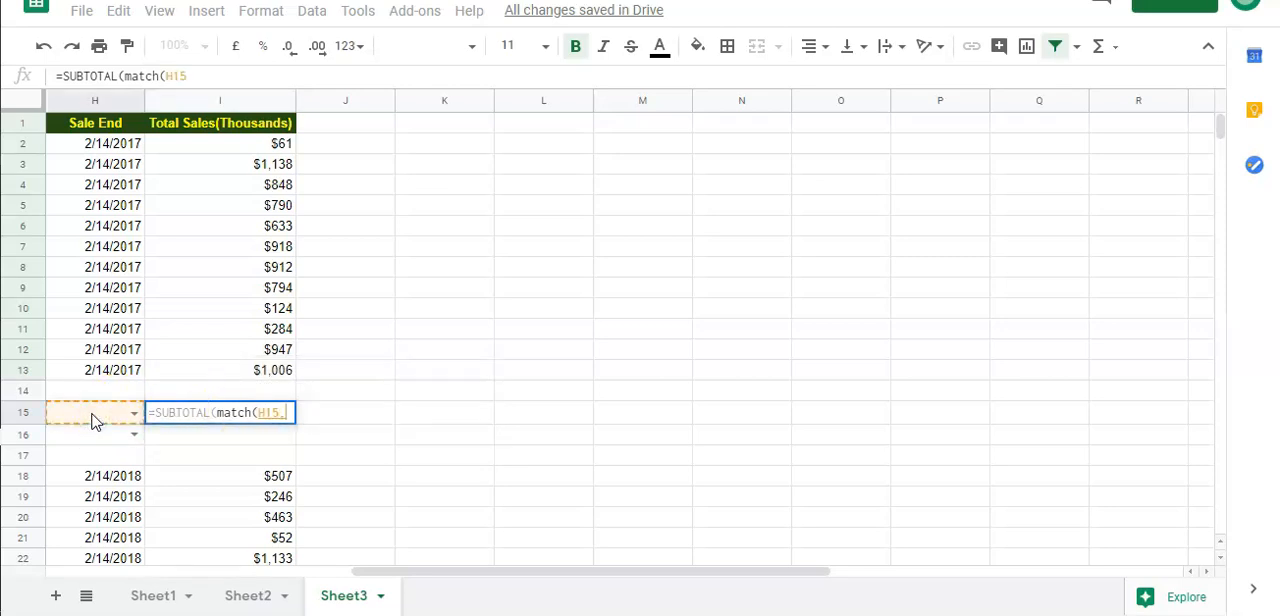
type(",")
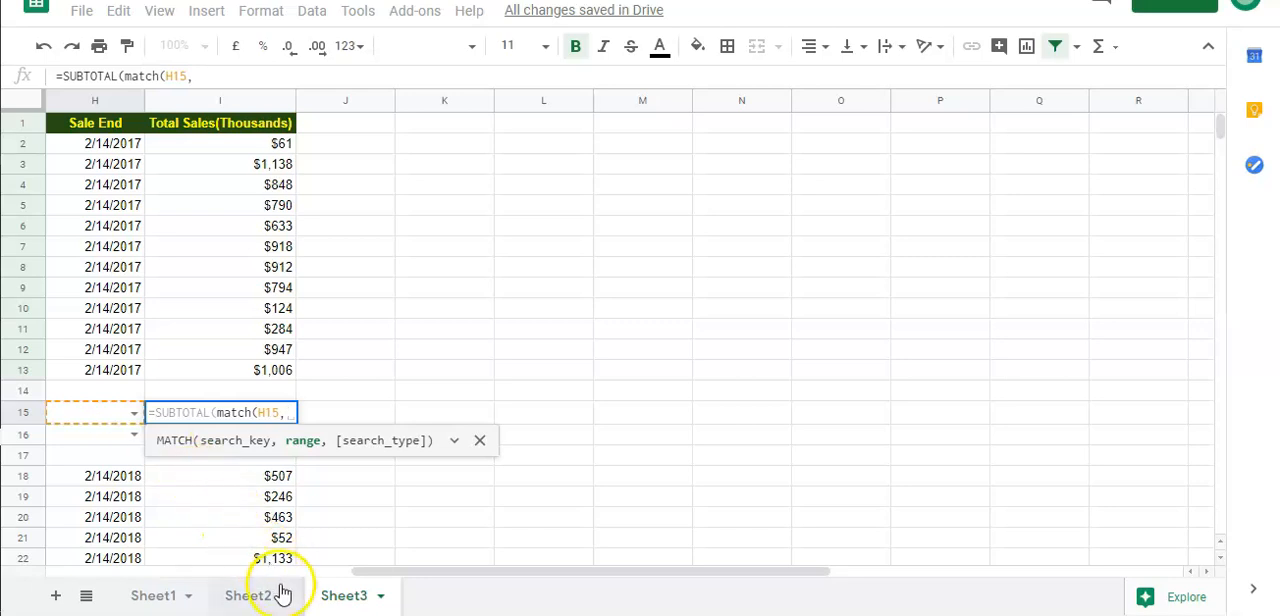
left_click_drag(385, 577, 851, 566)
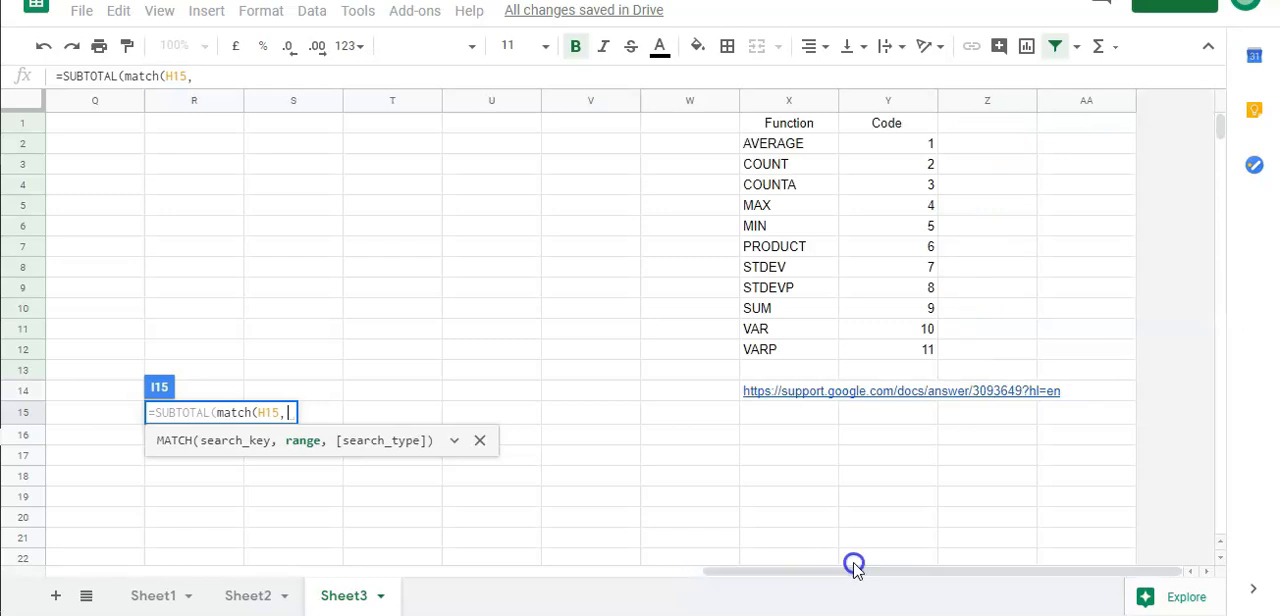
left_click_drag(797, 143, 806, 359)
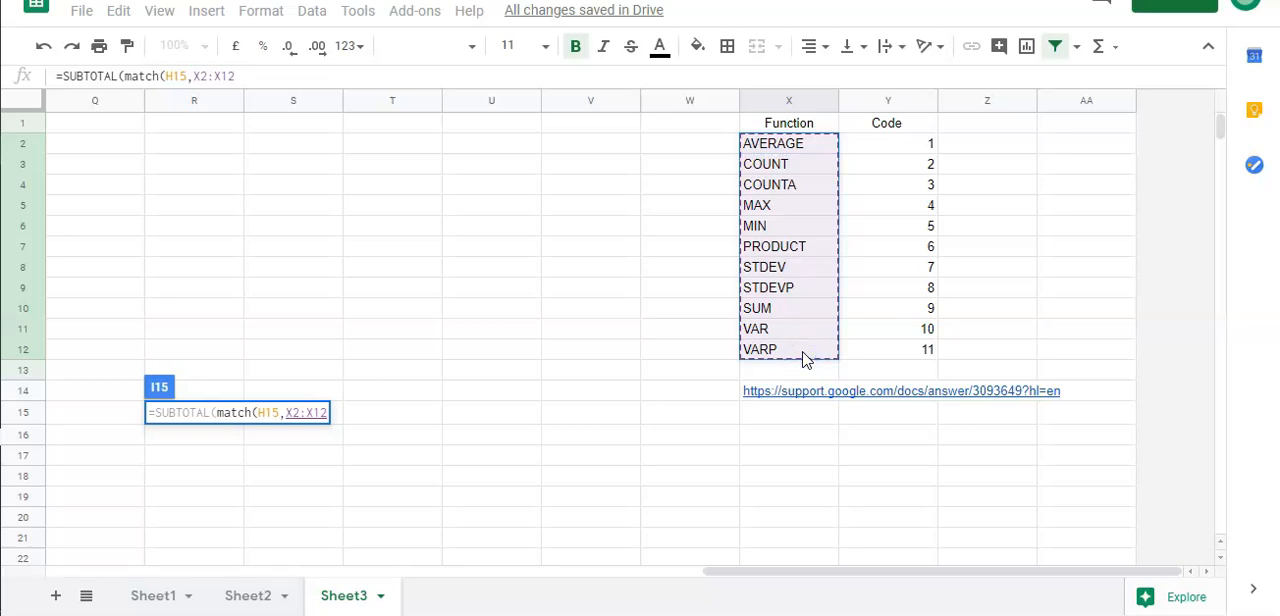
key("F4")
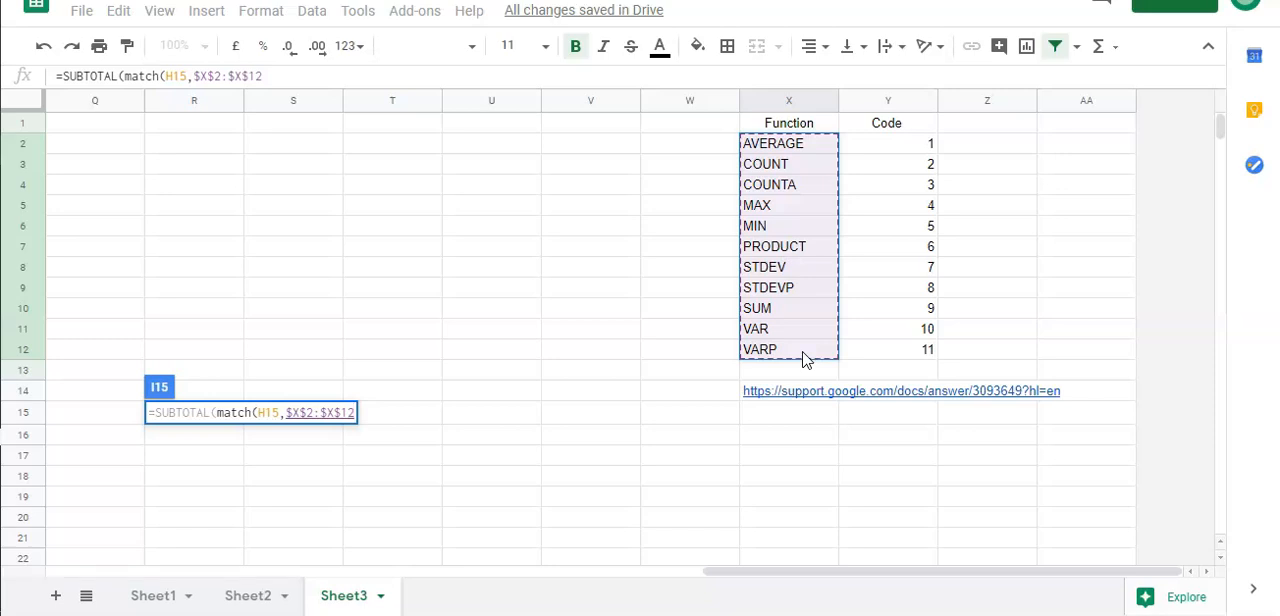
type(",0")
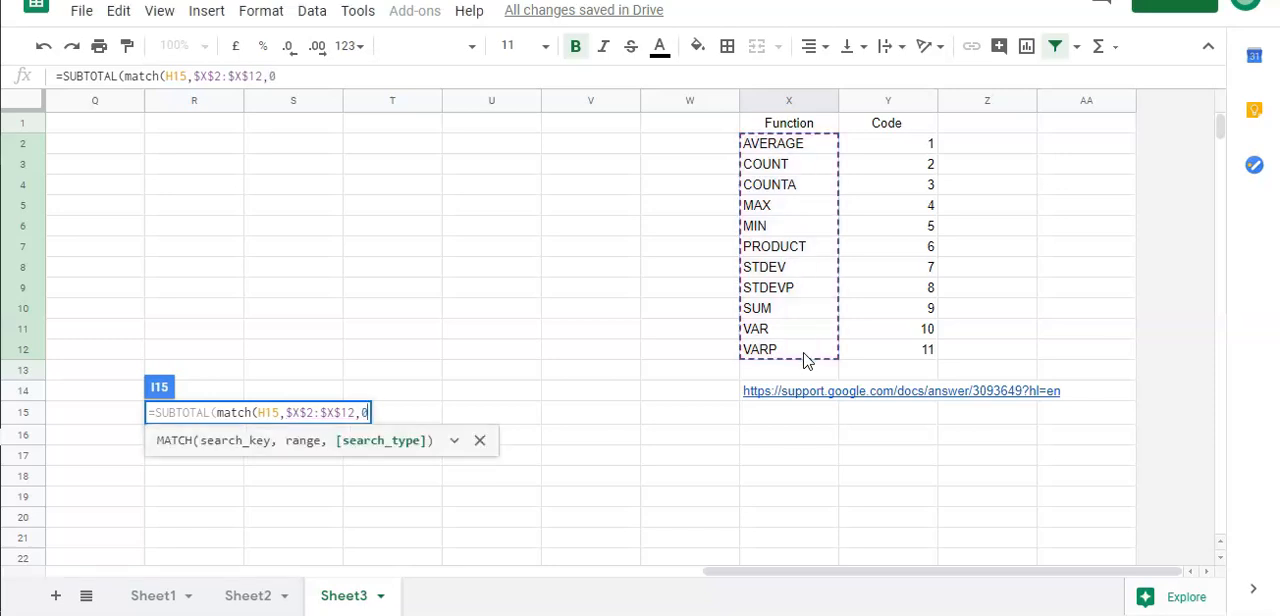
type(")")
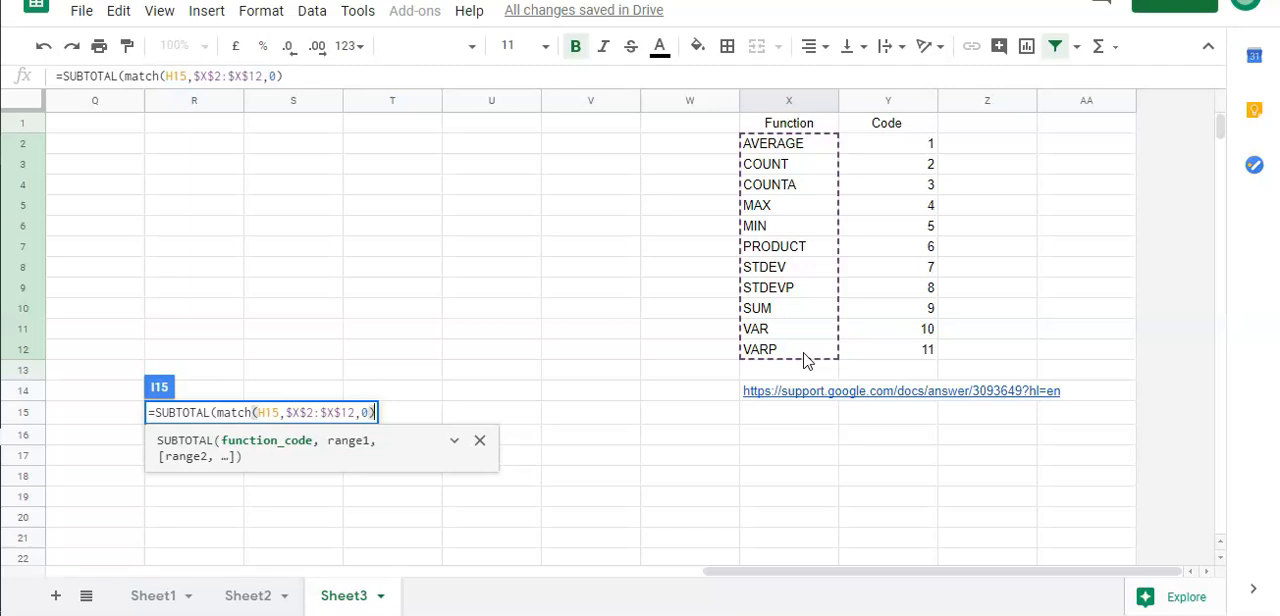
Complete the SUBTOTAL formula in I15 with the absolute sales range $I$2:$I$13 after the MATCH argument
left_click_drag(829, 572, 363, 576)
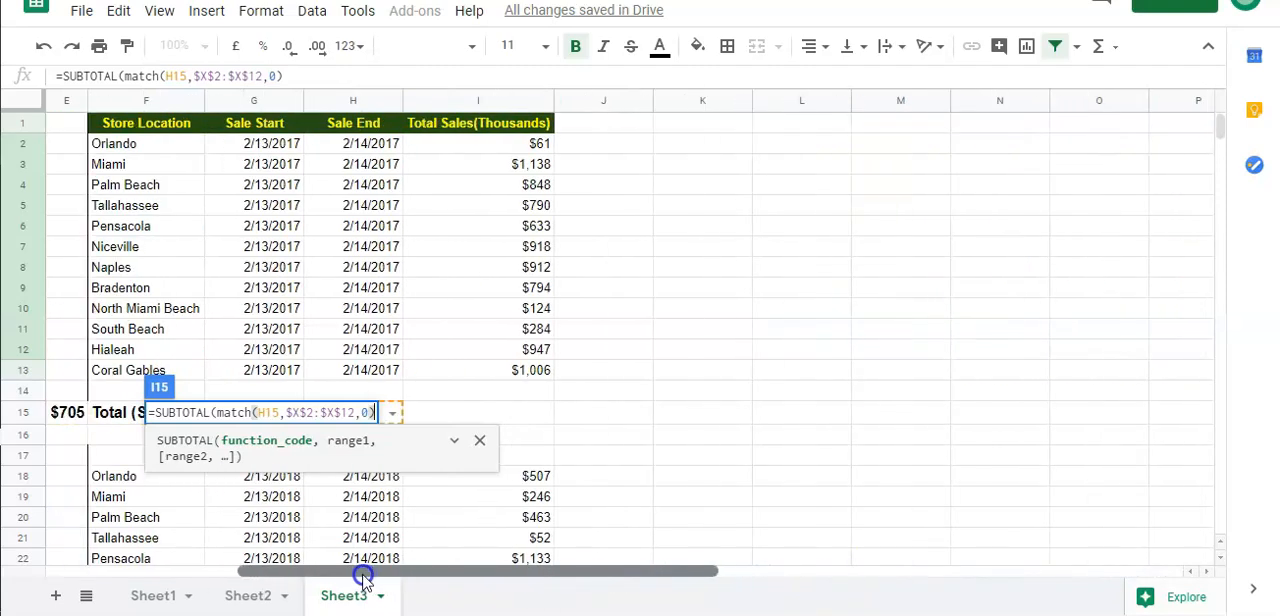
left_click_drag(460, 172, 480, 400)
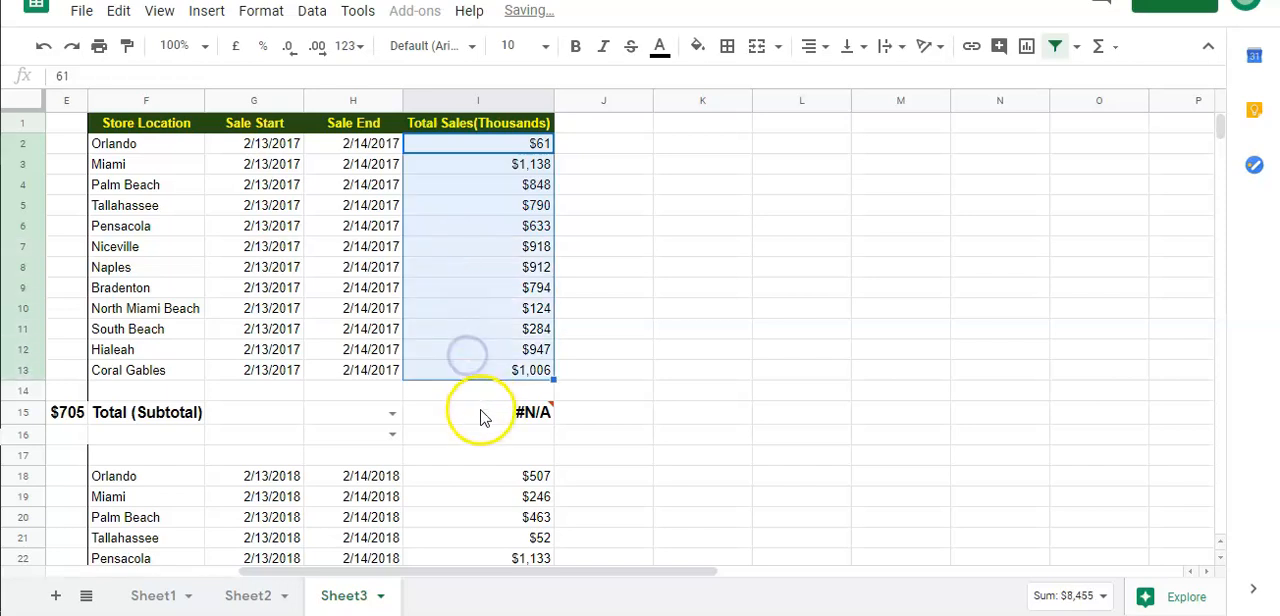
left_click(480, 414)
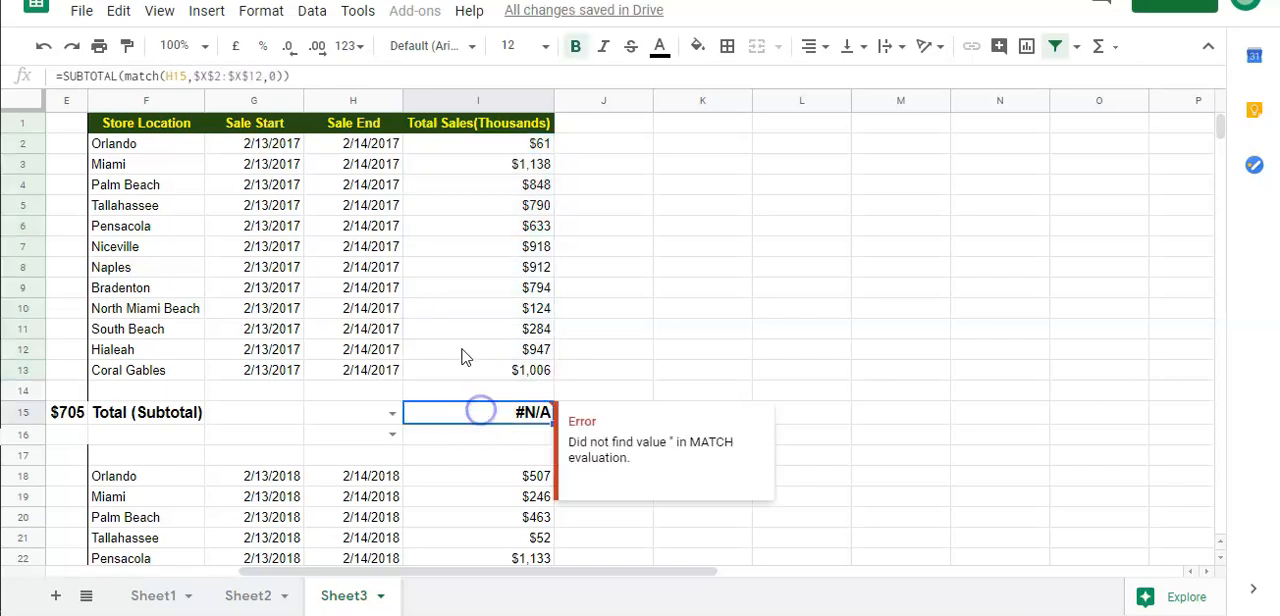
left_click(287, 75)
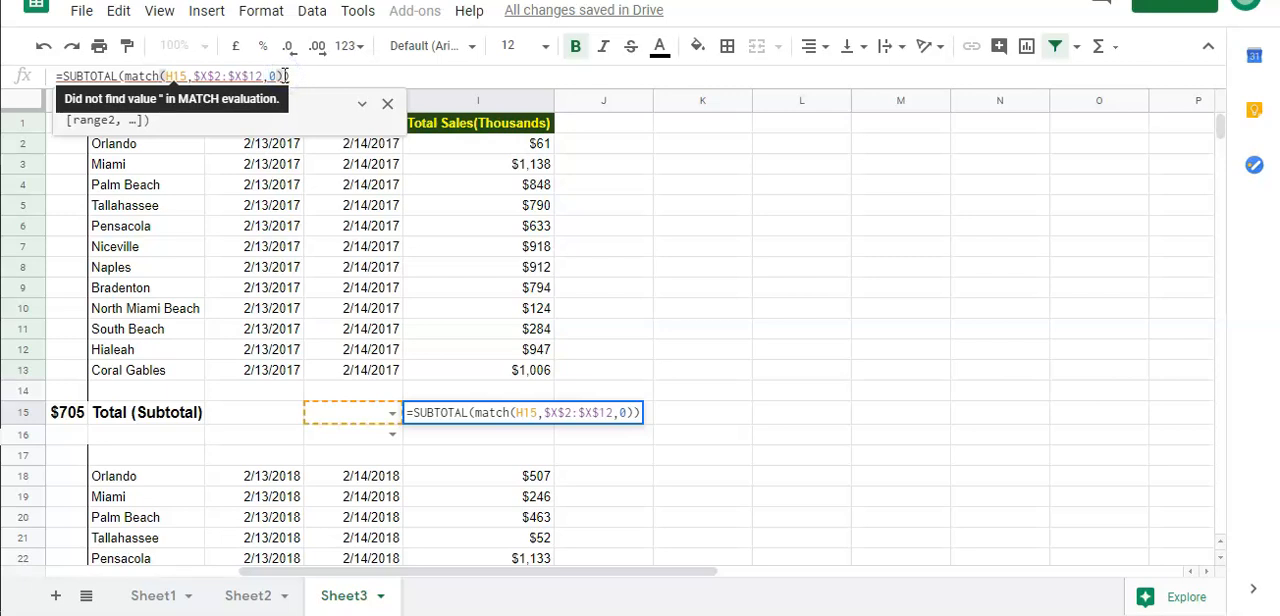
type(",")
left_click_drag(490, 150, 484, 384)
key("F4")
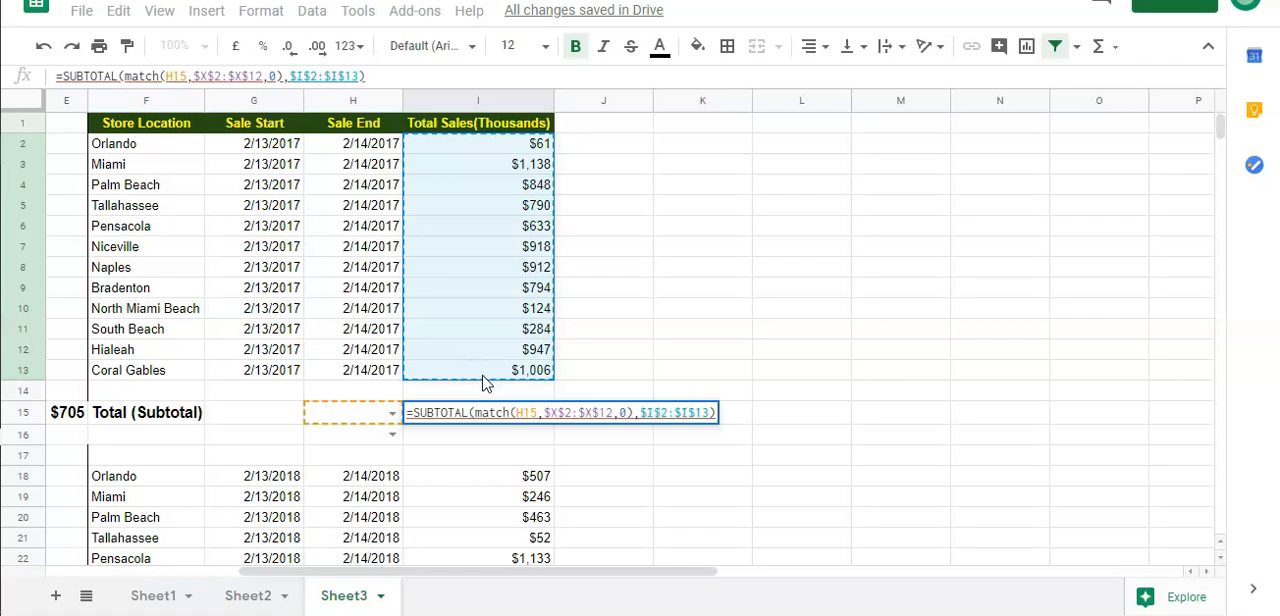
key("Return")
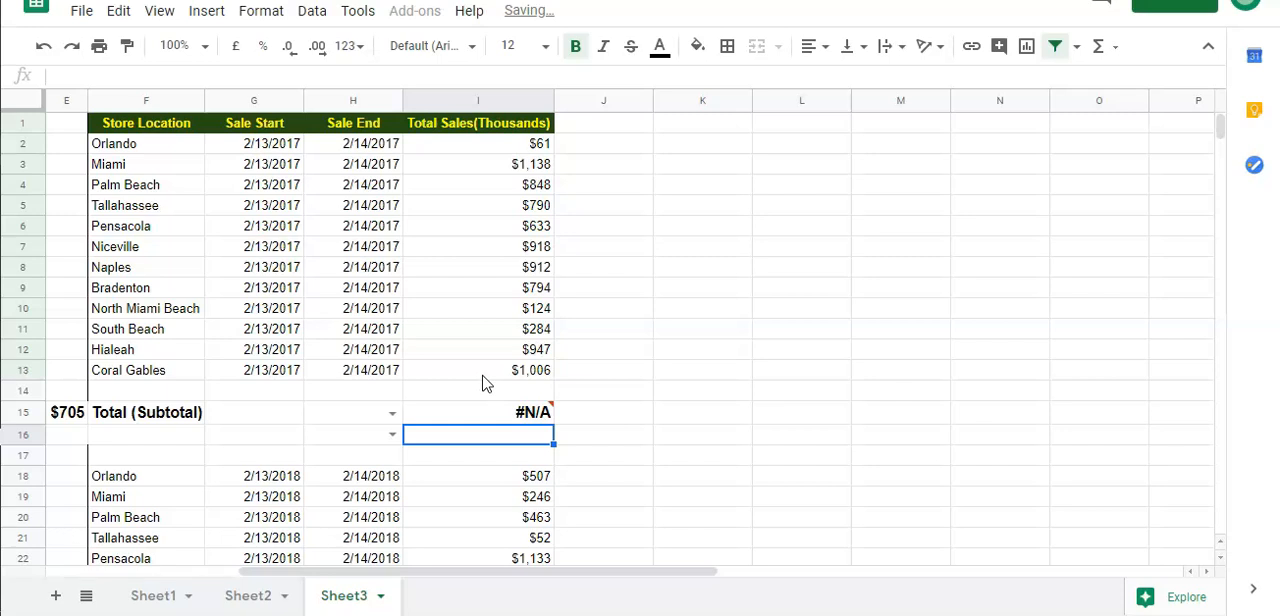
Choose AVERAGE as the subtotal function in cell H15
left_click(385, 415)
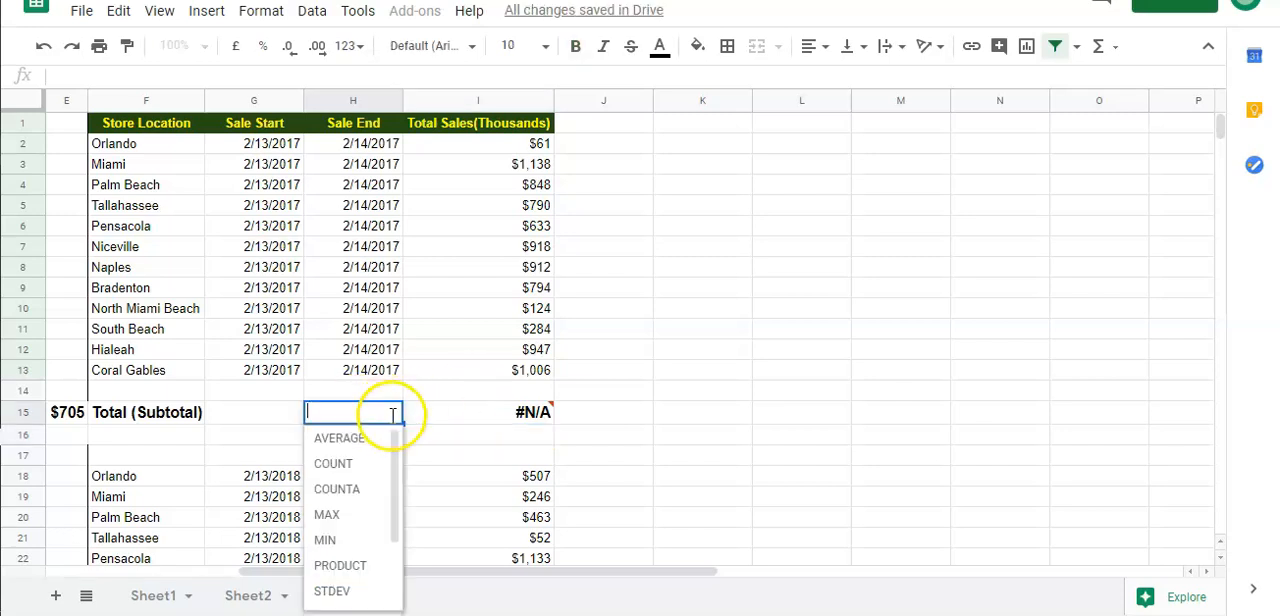
left_click(372, 446)
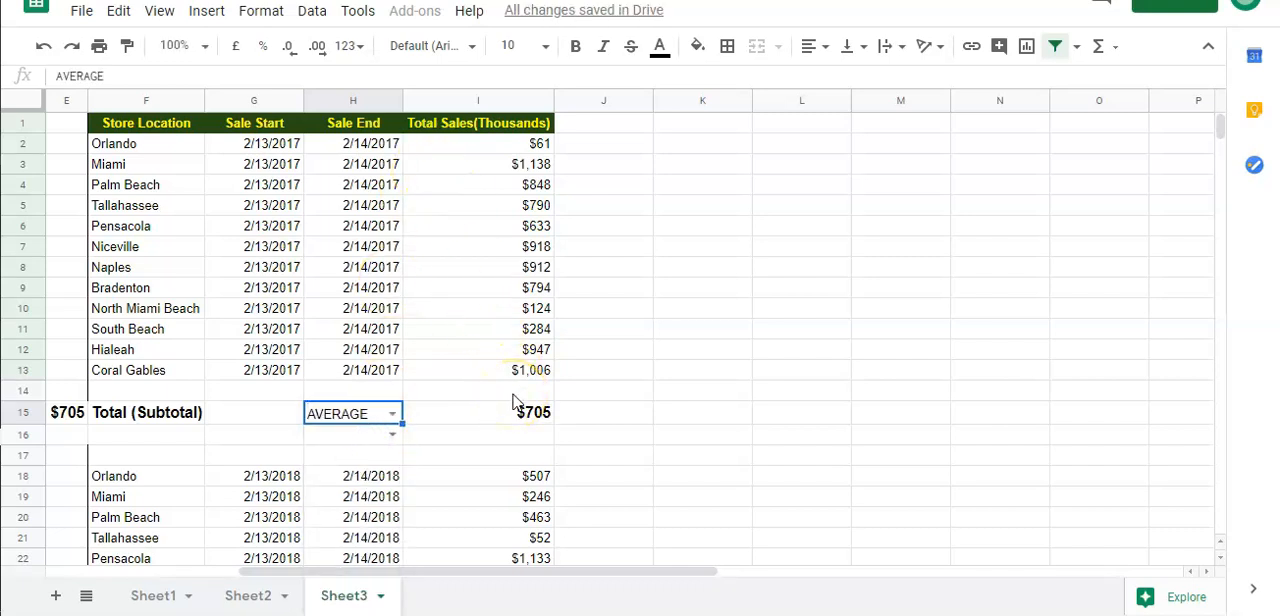
Choose SUM as the subtotal function in cell H15
left_click(393, 412)
scroll(345, 532, "down", 2)
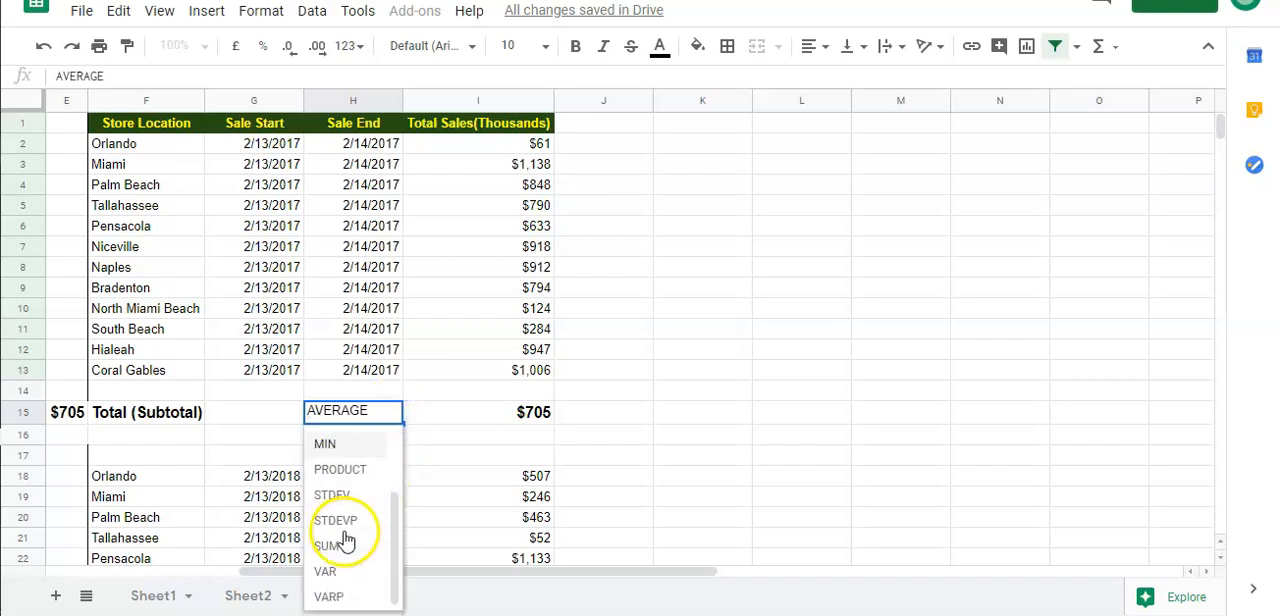
left_click(343, 548)
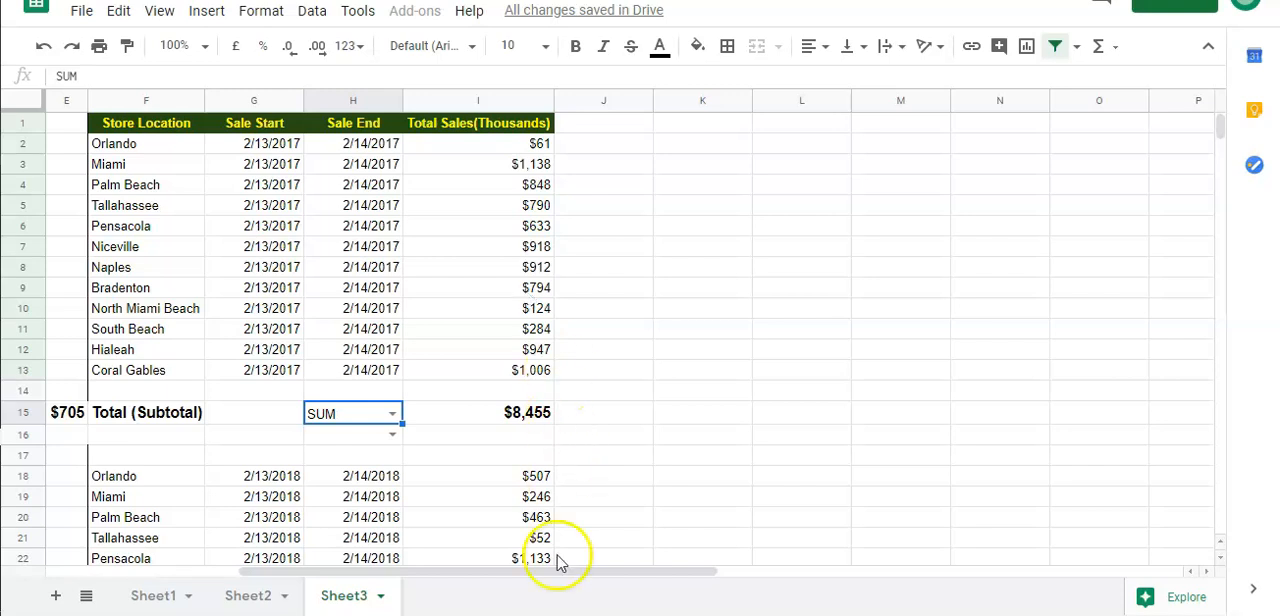
Sort the Function and Code lookup range X2:Y12 by column X in Z to A order
left_click_drag(535, 571, 991, 562)
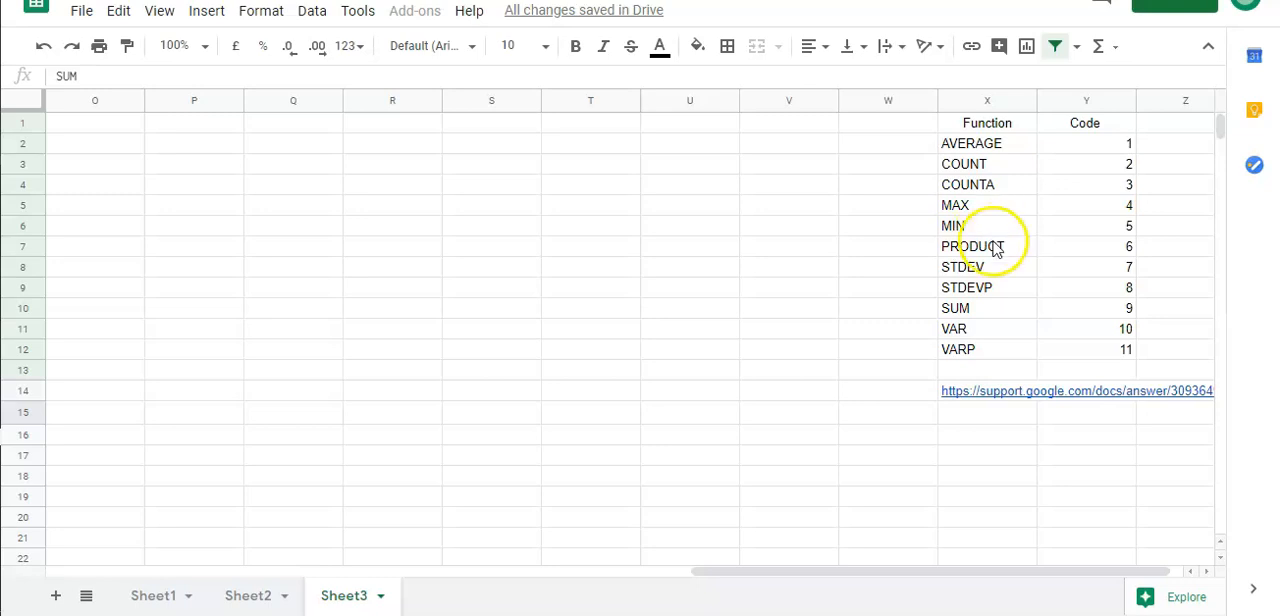
left_click(1000, 143)
left_click_drag(1050, 177, 1112, 352)
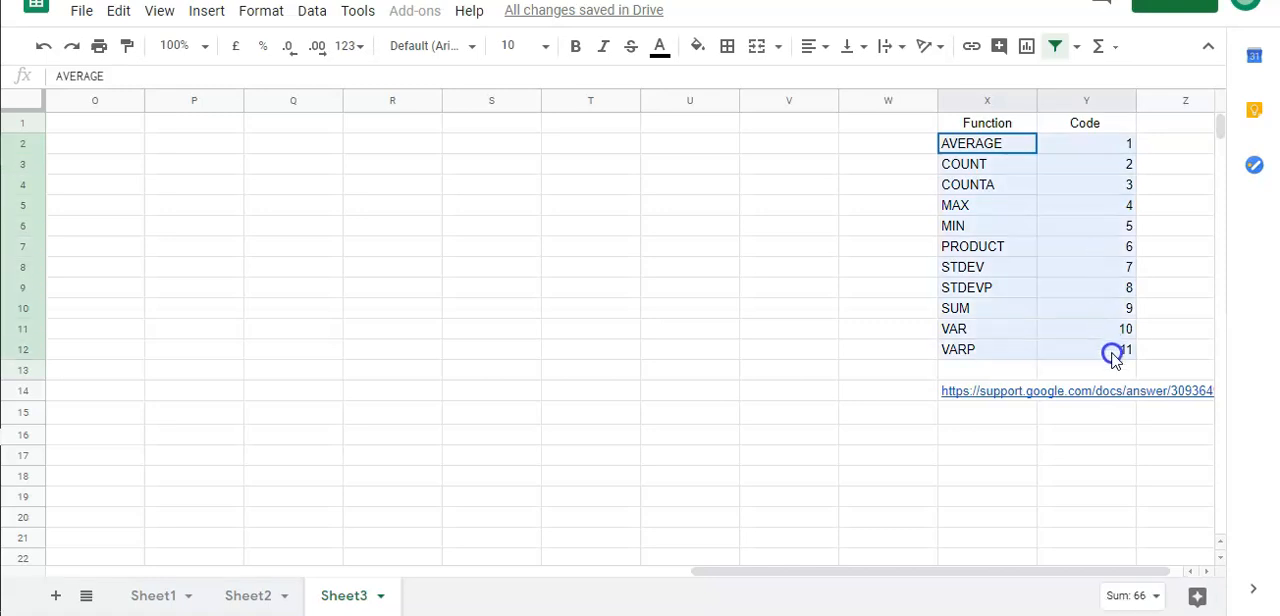
left_click(312, 11)
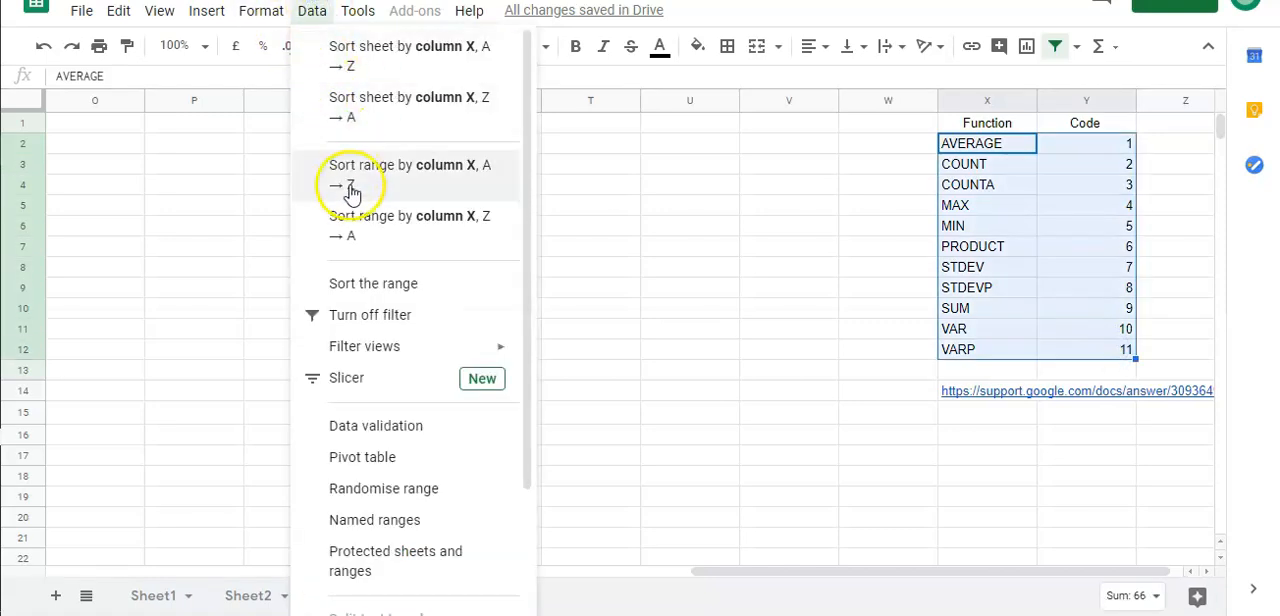
left_click(350, 224)
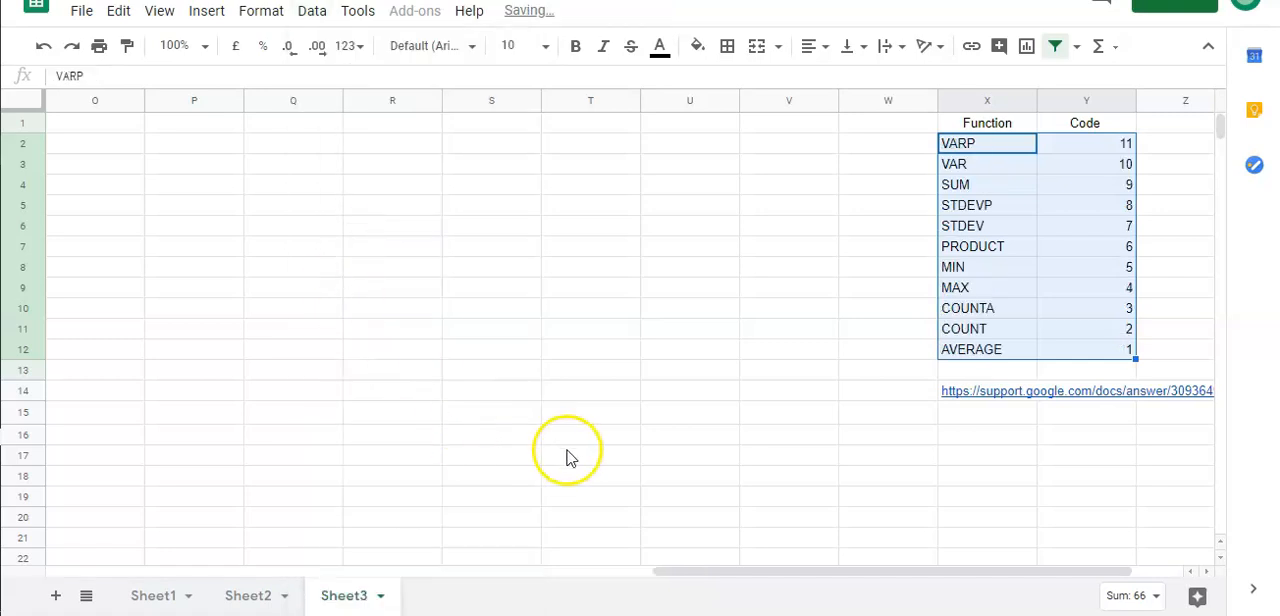
left_click(1002, 291)
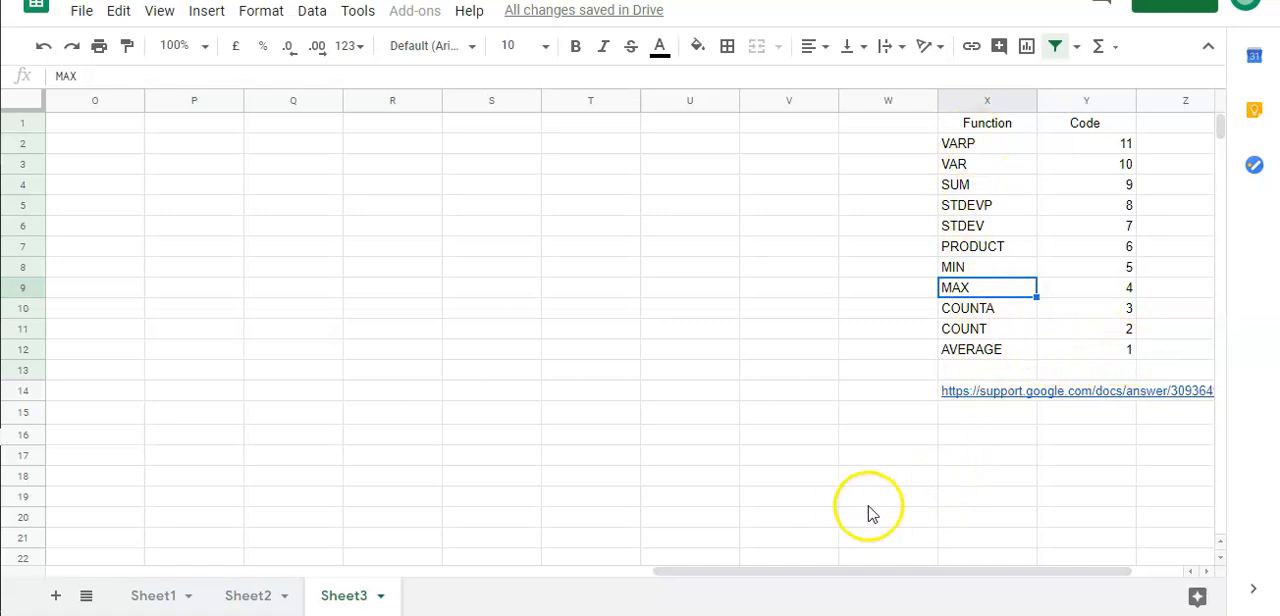
Check the subtotal result and its formula in cell I15 against the re-sorted function list
left_click_drag(852, 570, 480, 570)
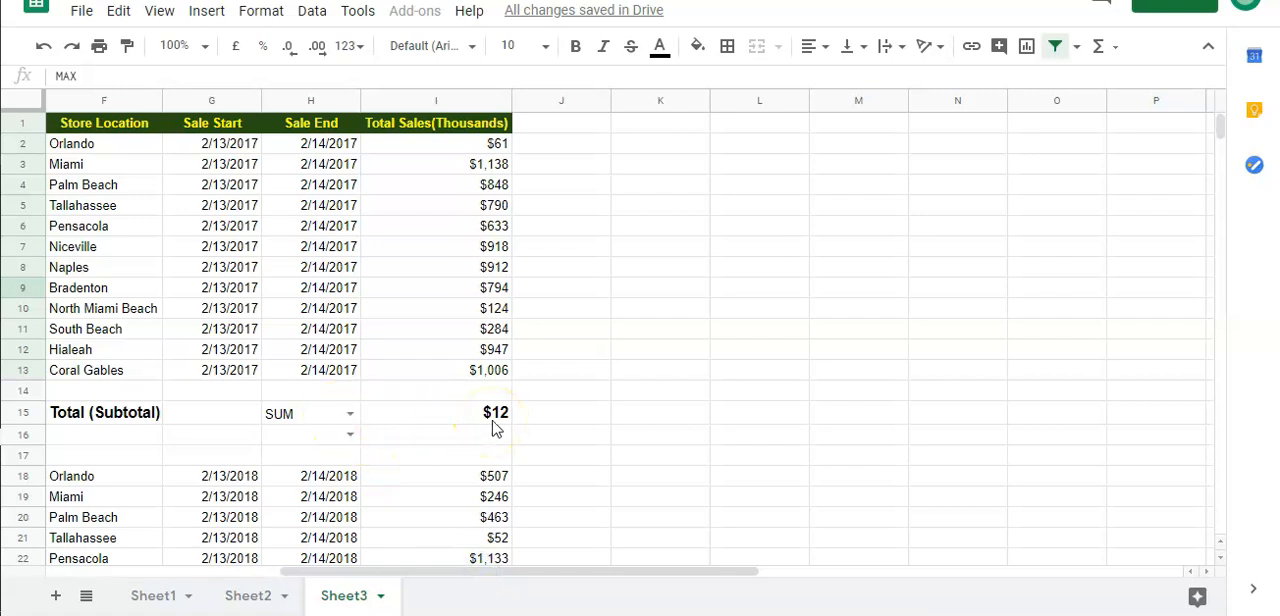
left_click(475, 576)
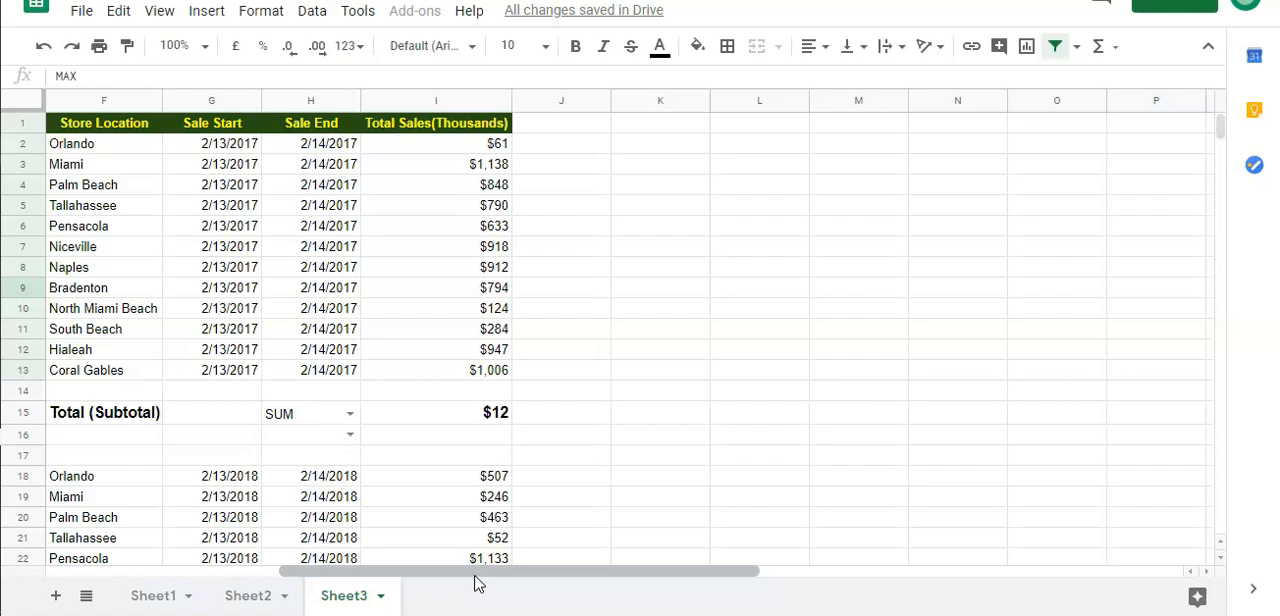
left_click(478, 421)
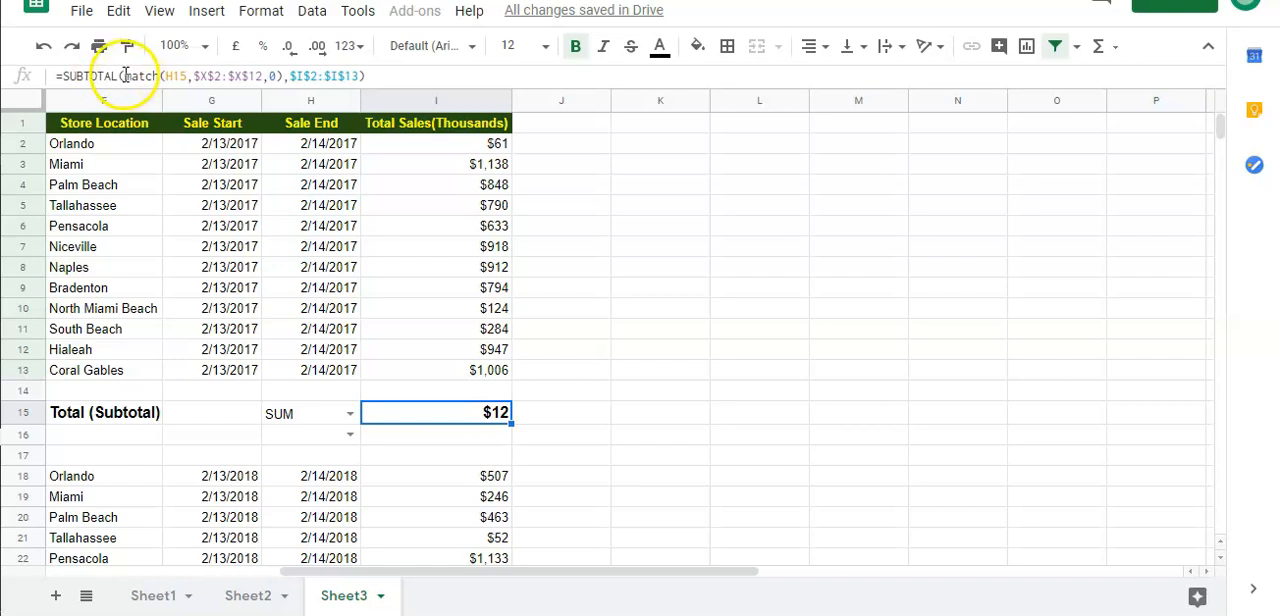
left_click(690, 249)
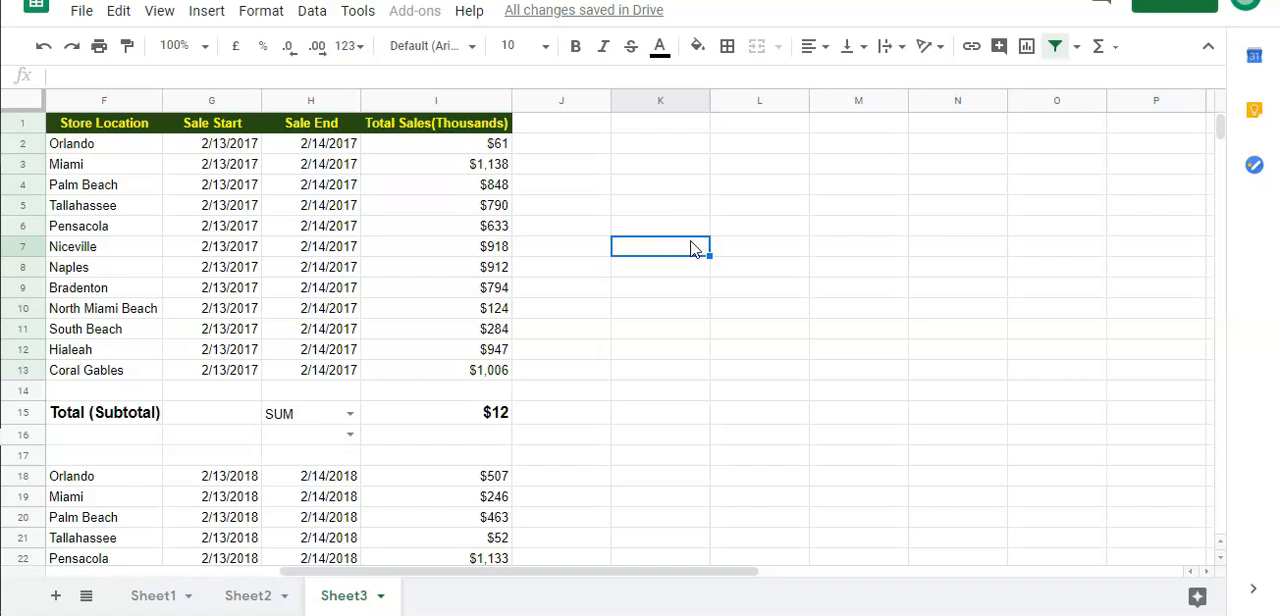
Copy the MATCH and sales range arguments from the SUBTOTAL formula in I15, and replace the cell's content with a backtick
left_click(476, 410)
left_click_drag(124, 75, 357, 77)
key("ctrl+c")
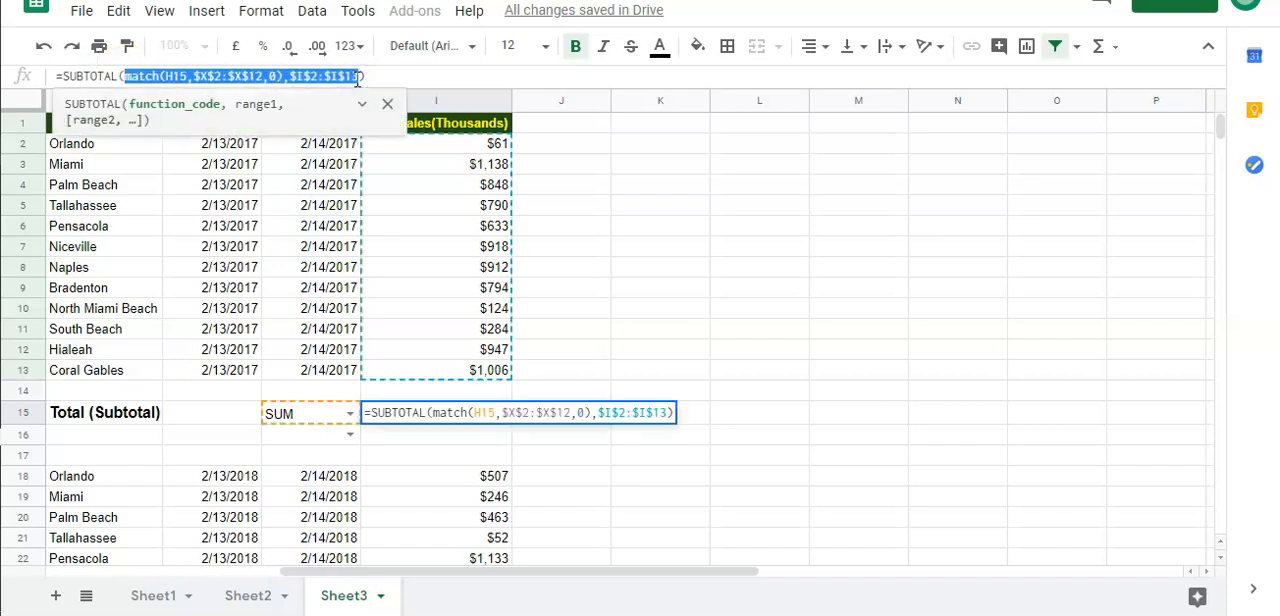
key("Escape")
type("`")
Begin an INDEX formula in cell K4 with the absolute Code range $Y$2:$Y$12 as its reference
left_click(672, 190)
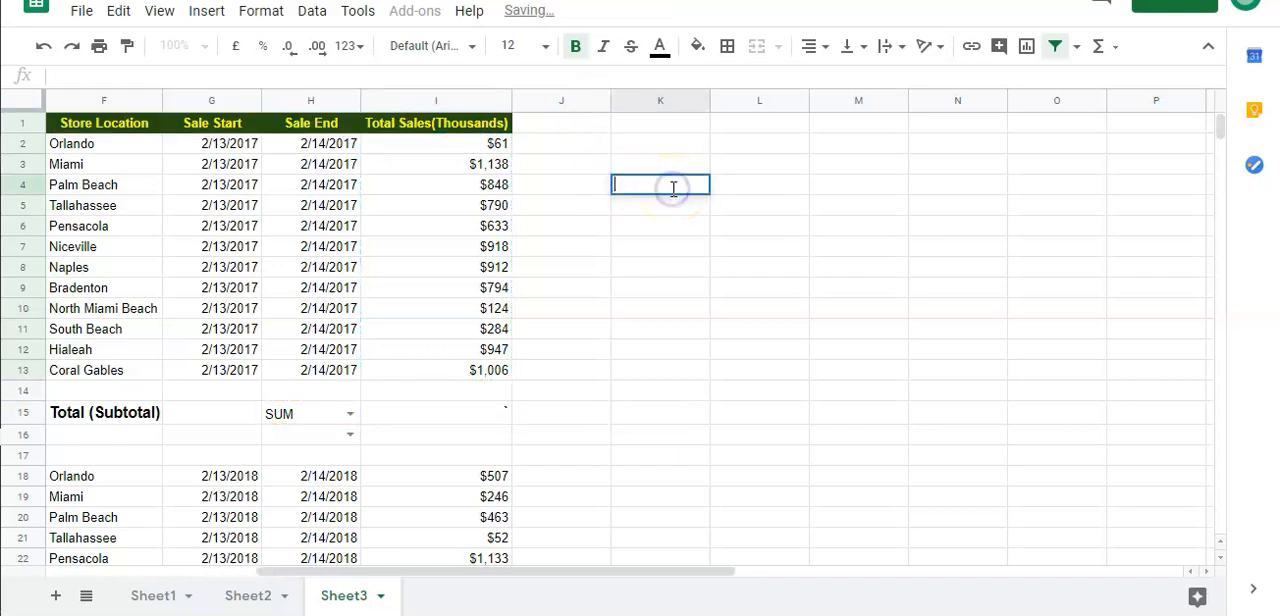
type("=")
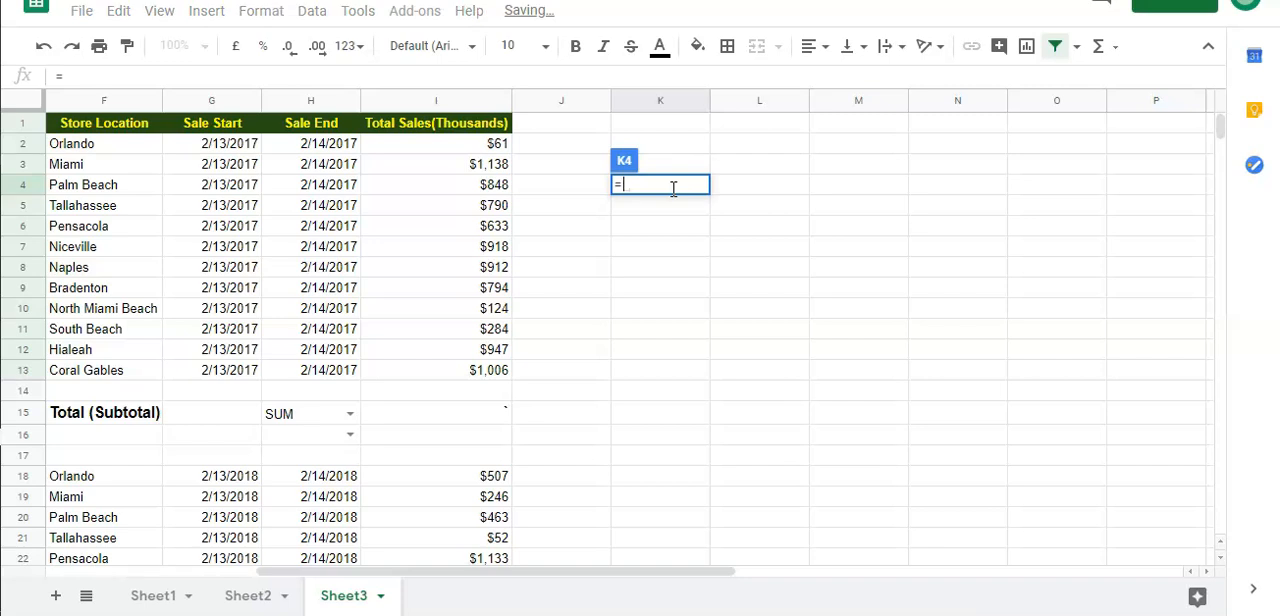
type("index(")
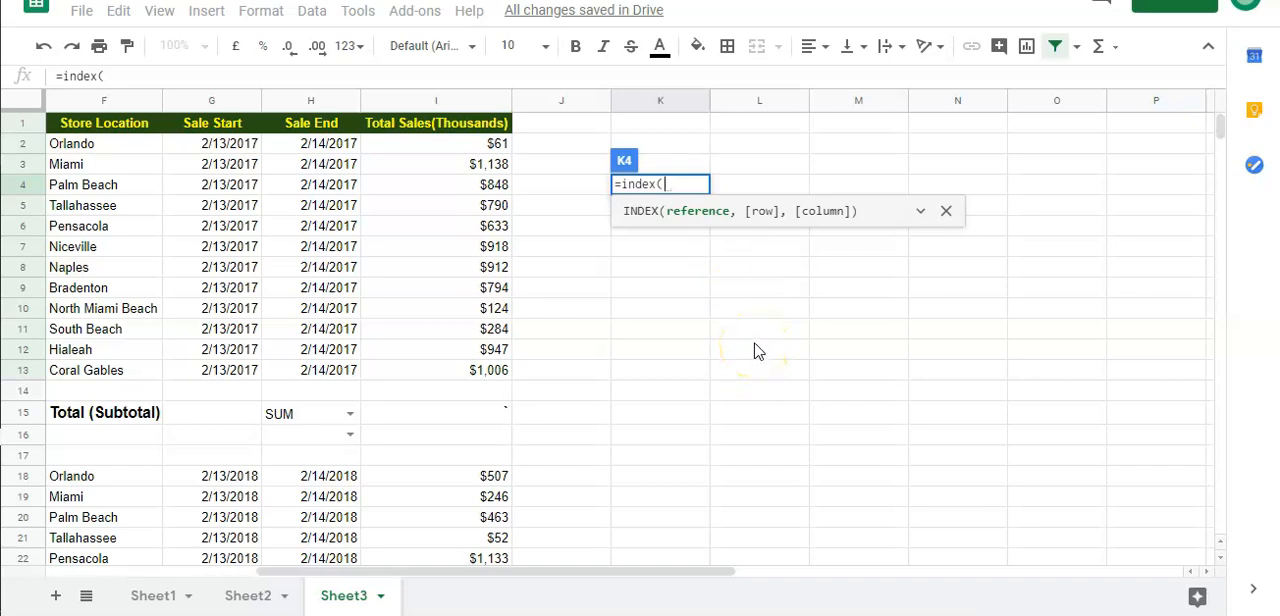
left_click_drag(657, 573, 1033, 582)
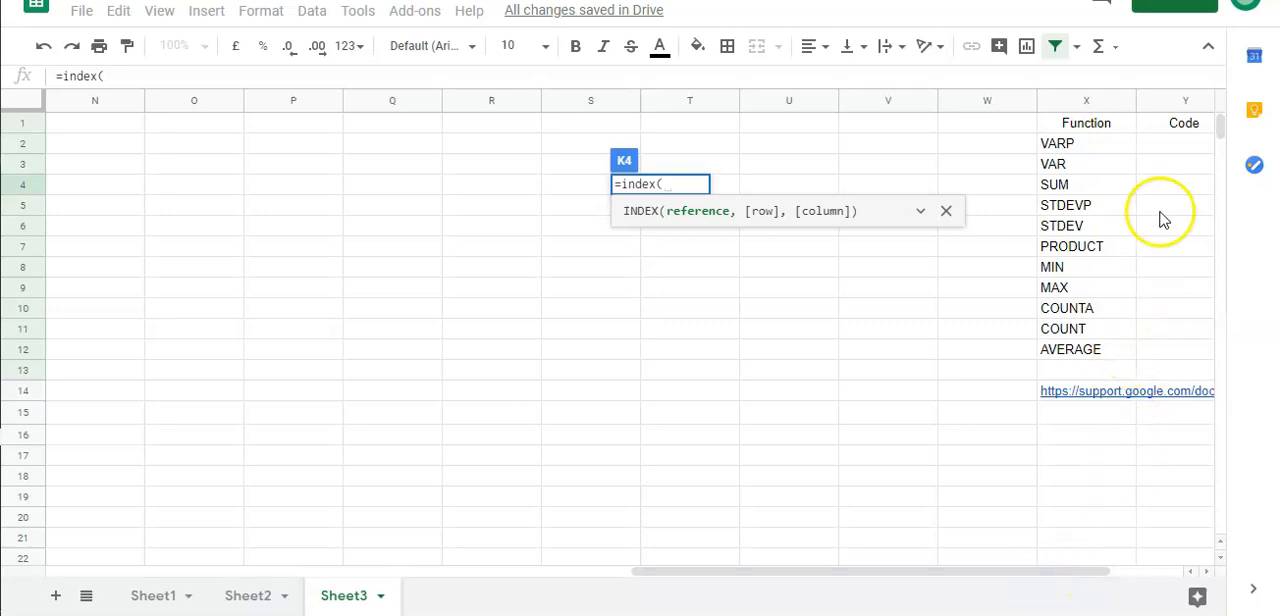
left_click_drag(1163, 152, 1194, 362)
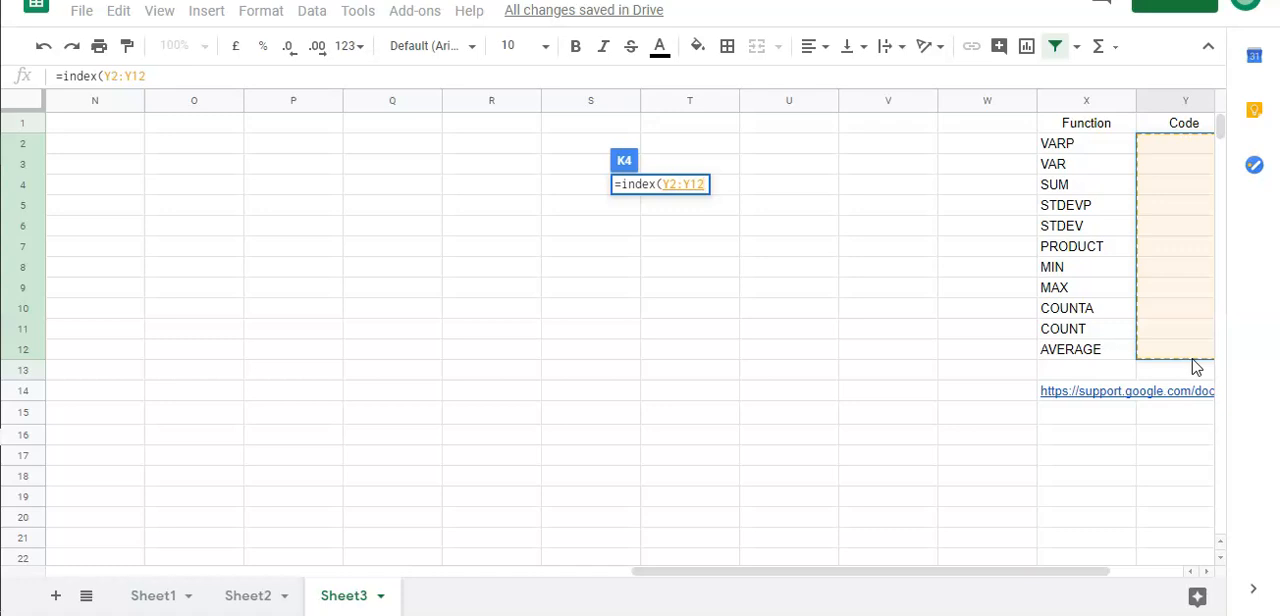
key("F4")
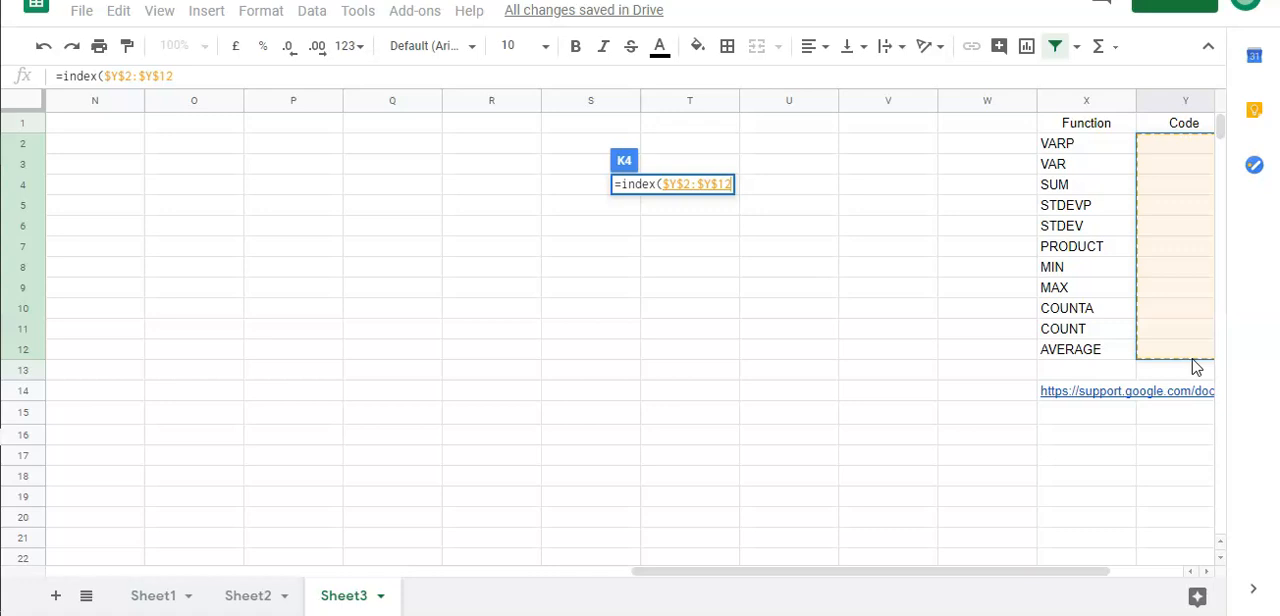
type(",")
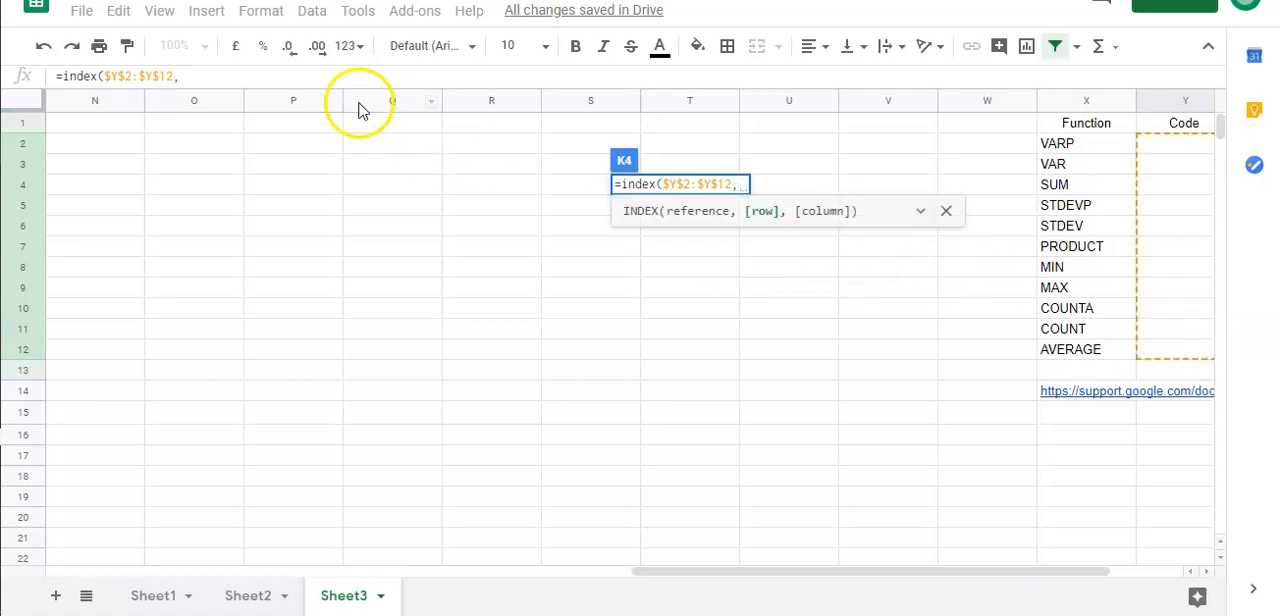
Paste the copied MATCH of H15 in $X$2:$X$12 as the INDEX row, remove the trailing $I$2:$I$13 argument, and enter the formula
key("ctrl+v")
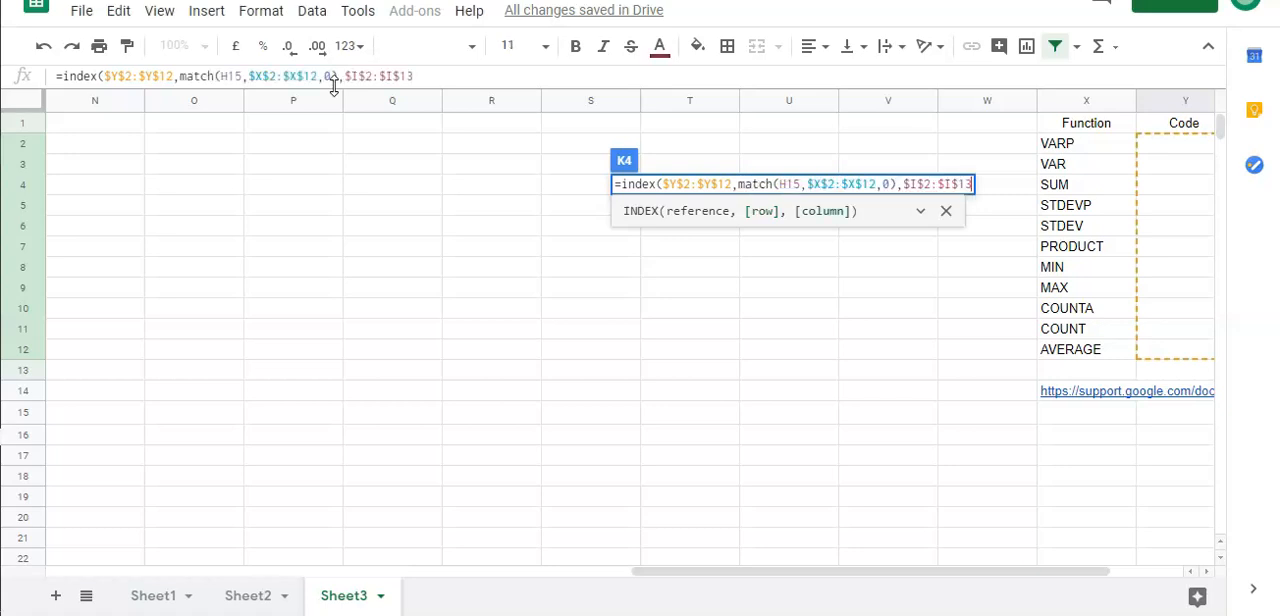
left_click(523, 77)
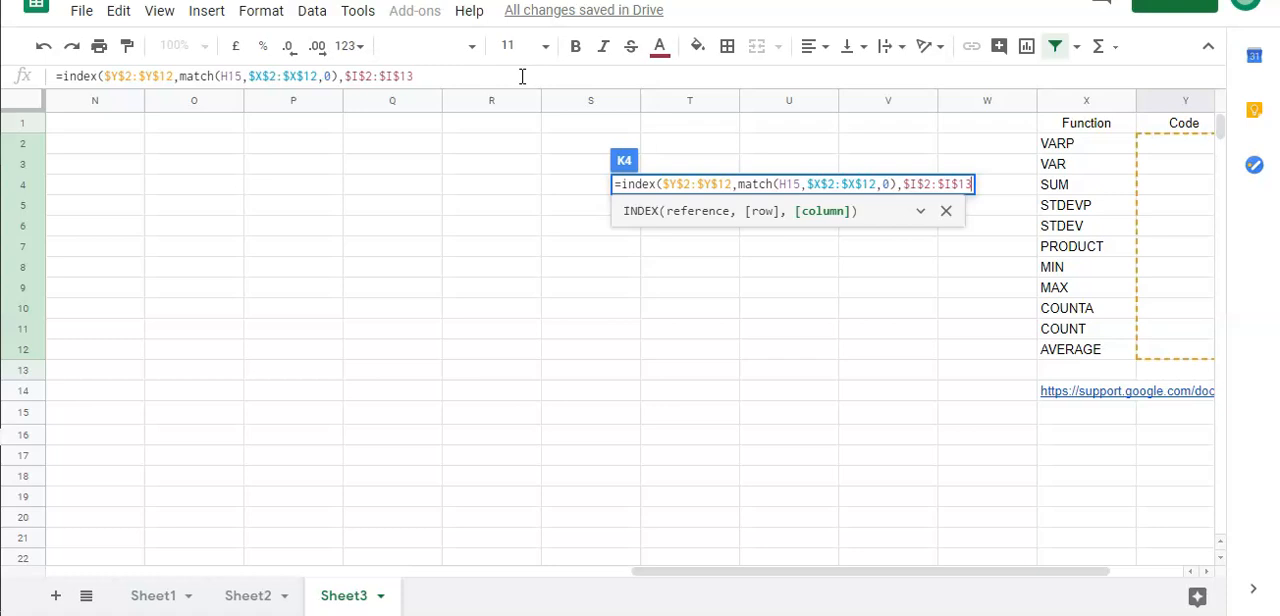
key("BackSpace")
key("BackSpace")
key("BackSpace")
key("BackSpace")
key("BackSpace")
key("BackSpace")
key("BackSpace")
key("BackSpace")
key("BackSpace")
key("BackSpace")
key("BackSpace")
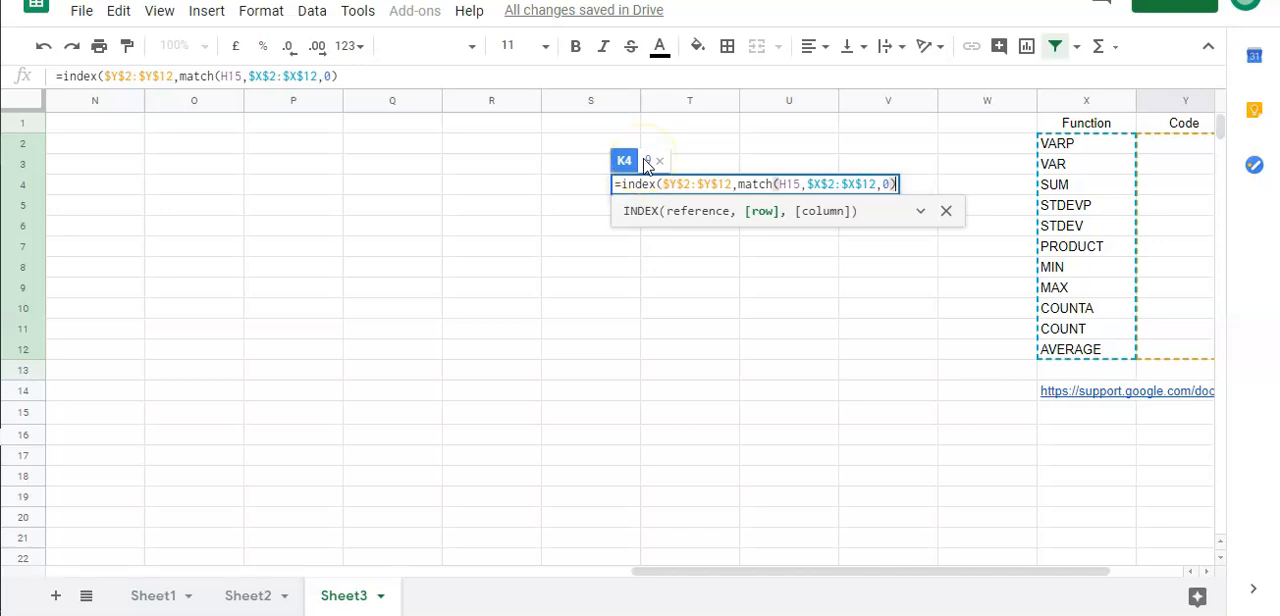
left_click_drag(728, 569, 778, 586)
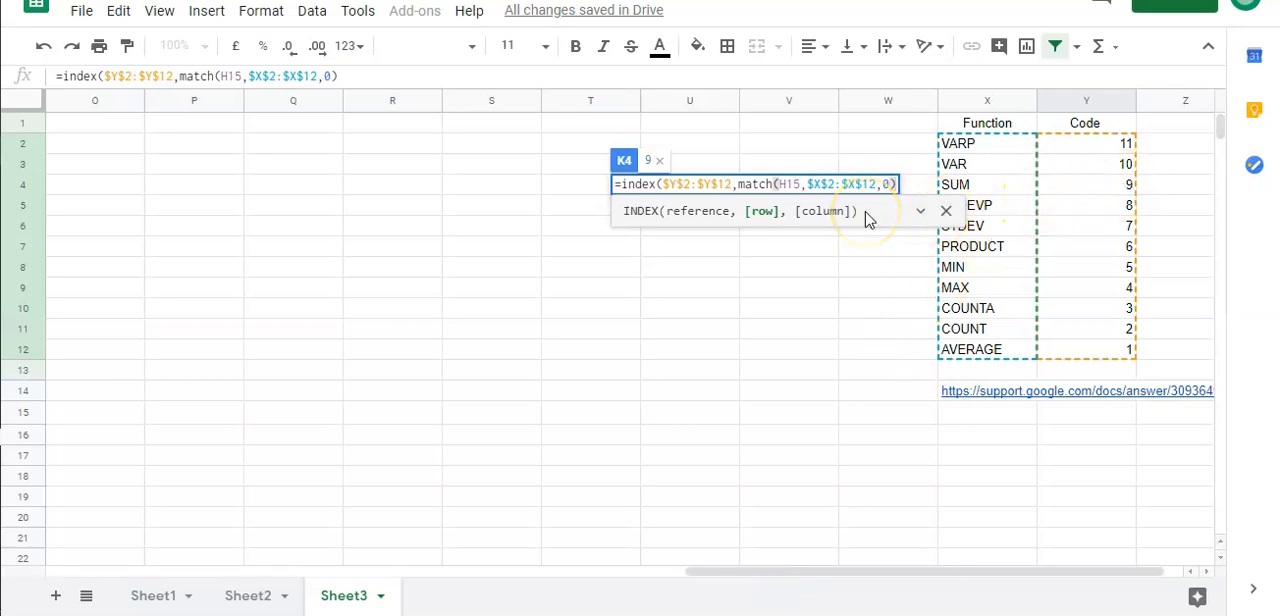
key("Return")
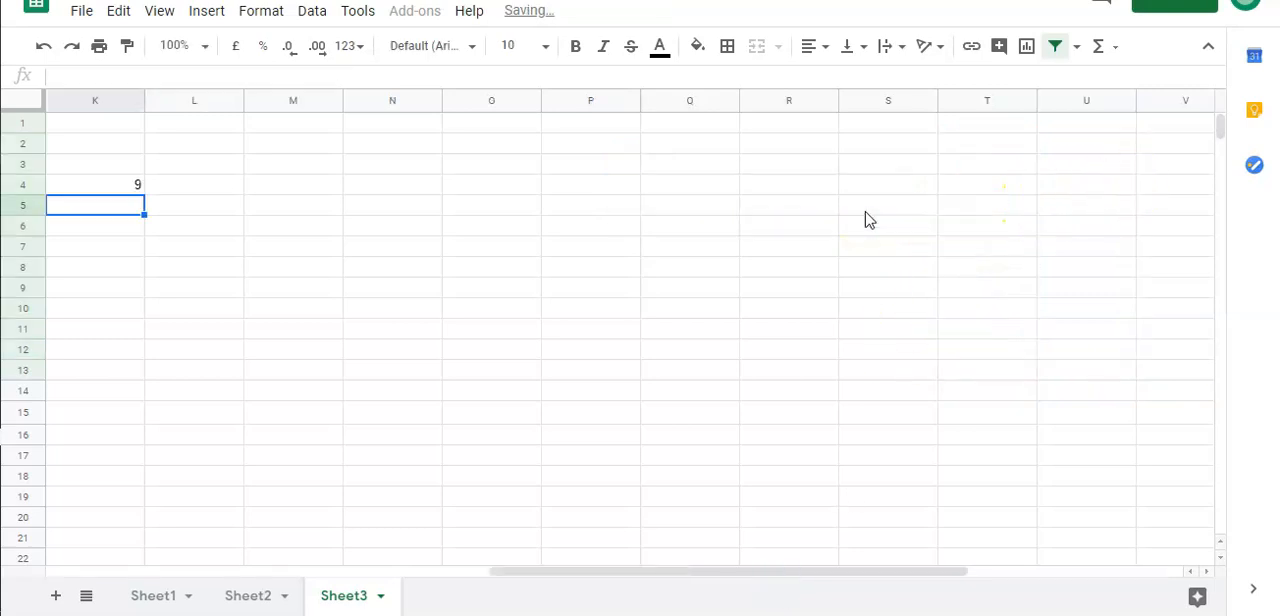
left_click_drag(517, 574, 363, 570)
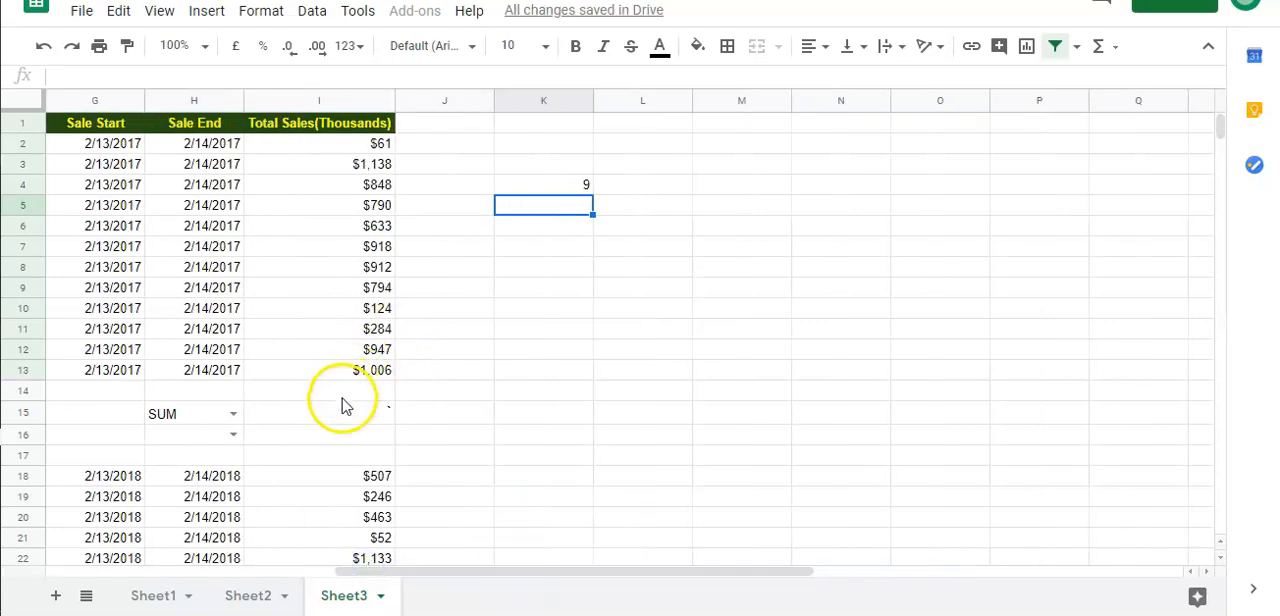
left_click(339, 412)
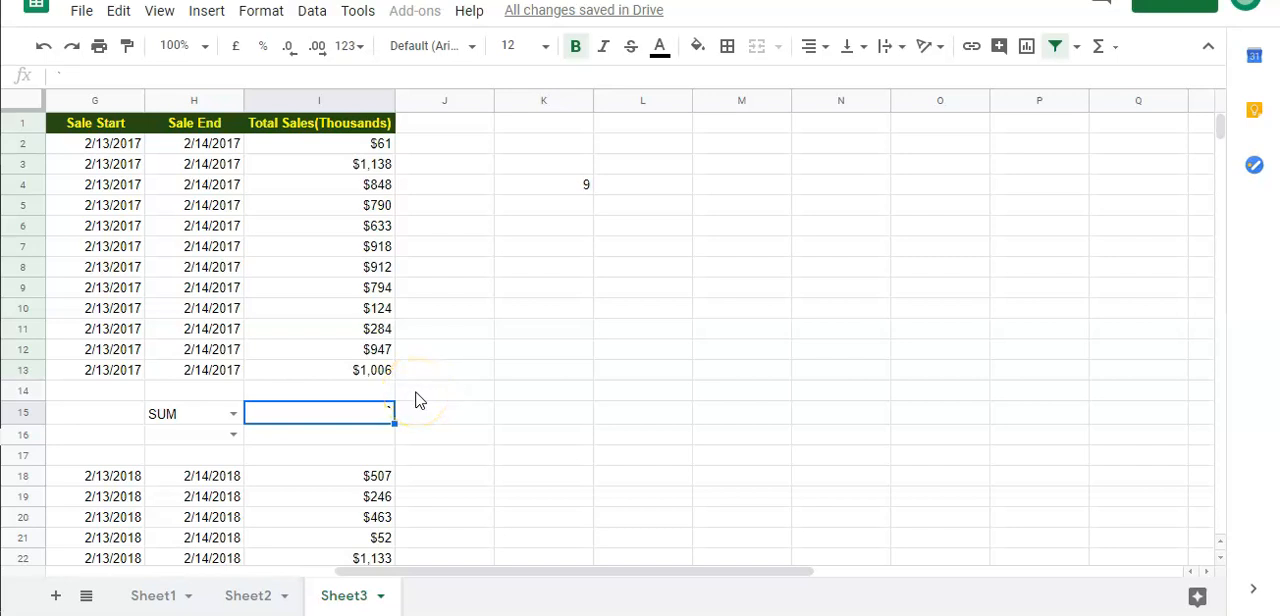
type("=")
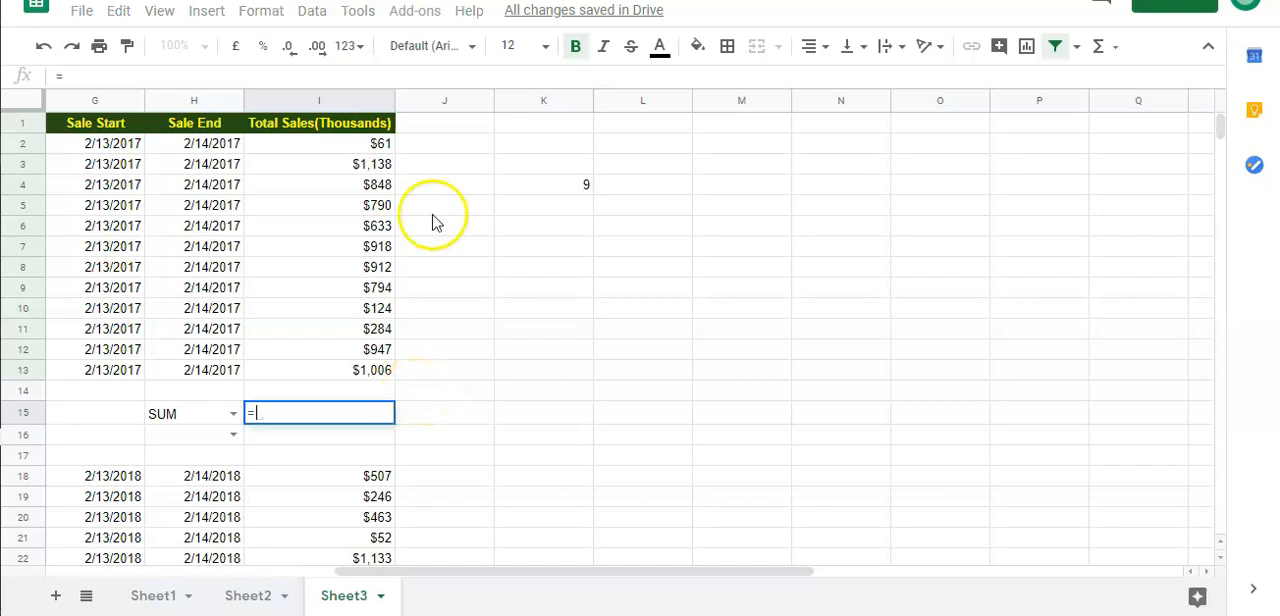
left_click(517, 188)
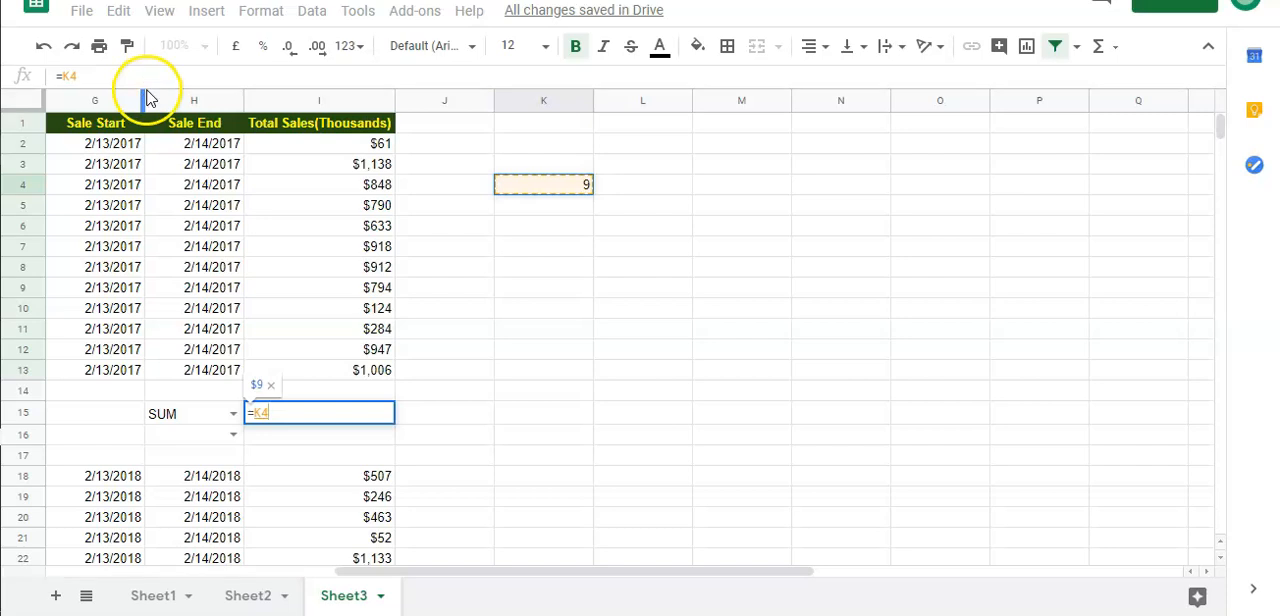
key("Escape")
left_click(89, 79)
Copy the INDEX MATCH expression in K4 without its equals sign, leaving the cell unchanged
left_click(535, 188)
left_click_drag(345, 77, 67, 82)
key("ctrl+c")
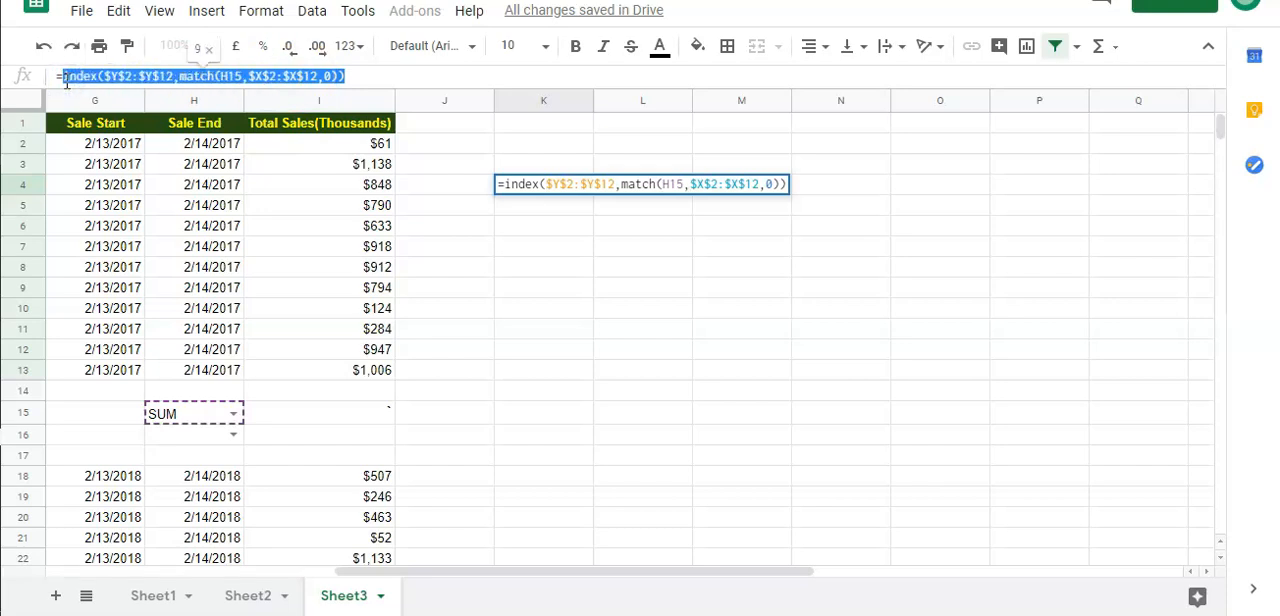
key("Escape")
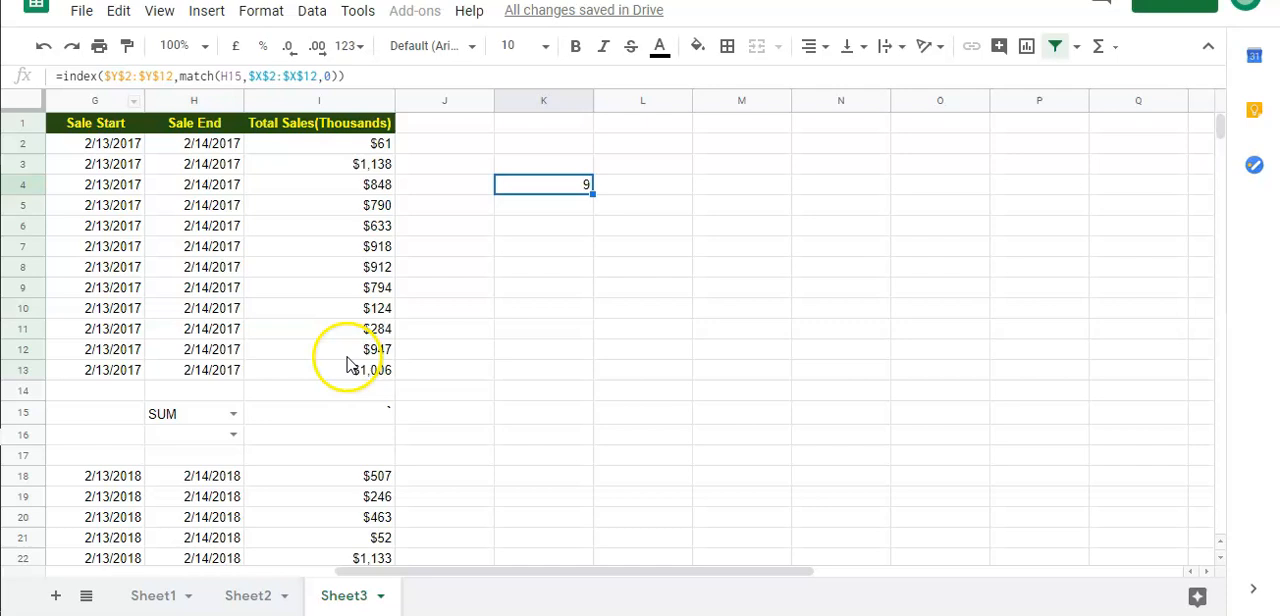
Begin a SUBTOTAL formula in cell I15 with the copied INDEX MATCH expression as its function code
left_click(342, 413)
type("=")
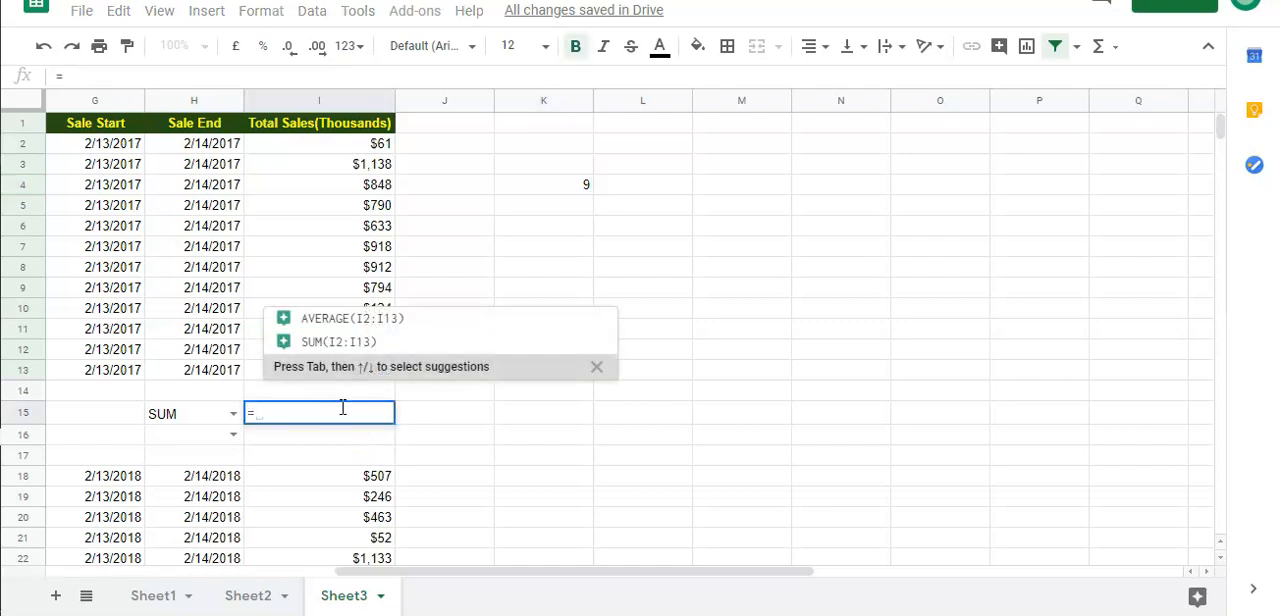
type("SUBTOTAL")
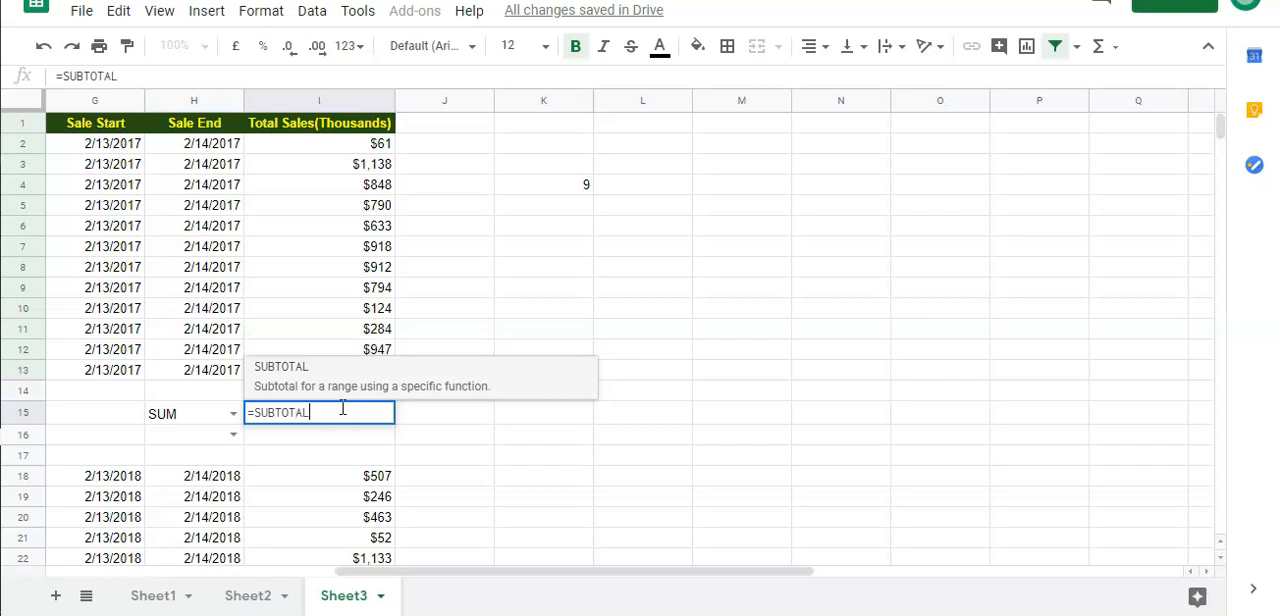
type("(")
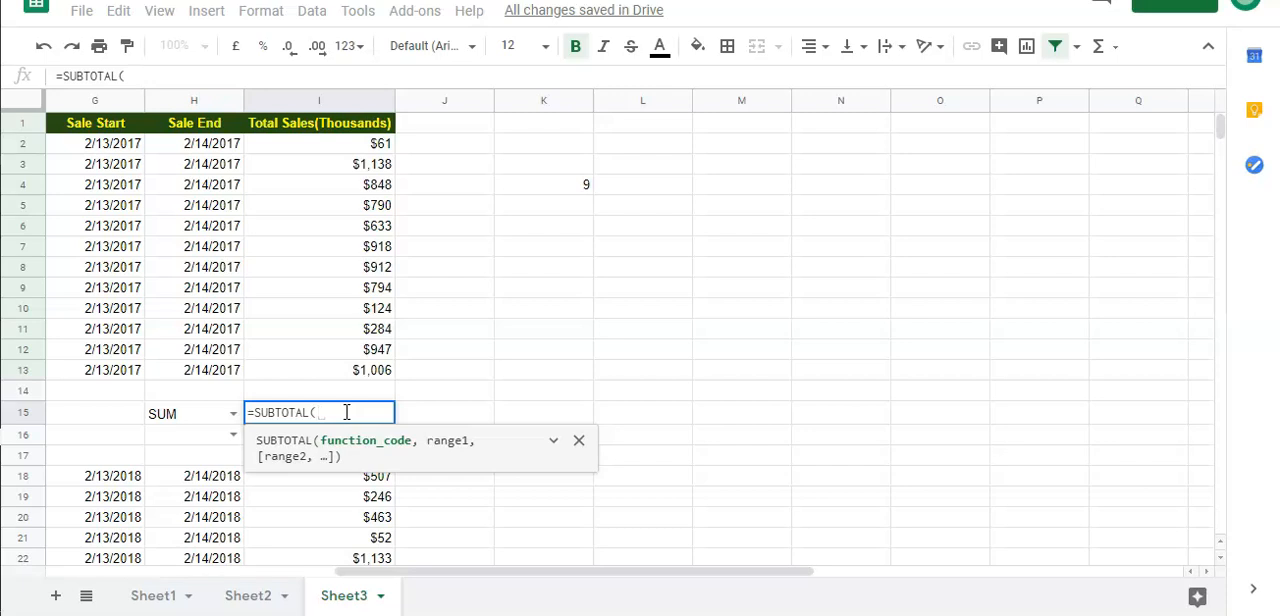
key("ctrl+v")
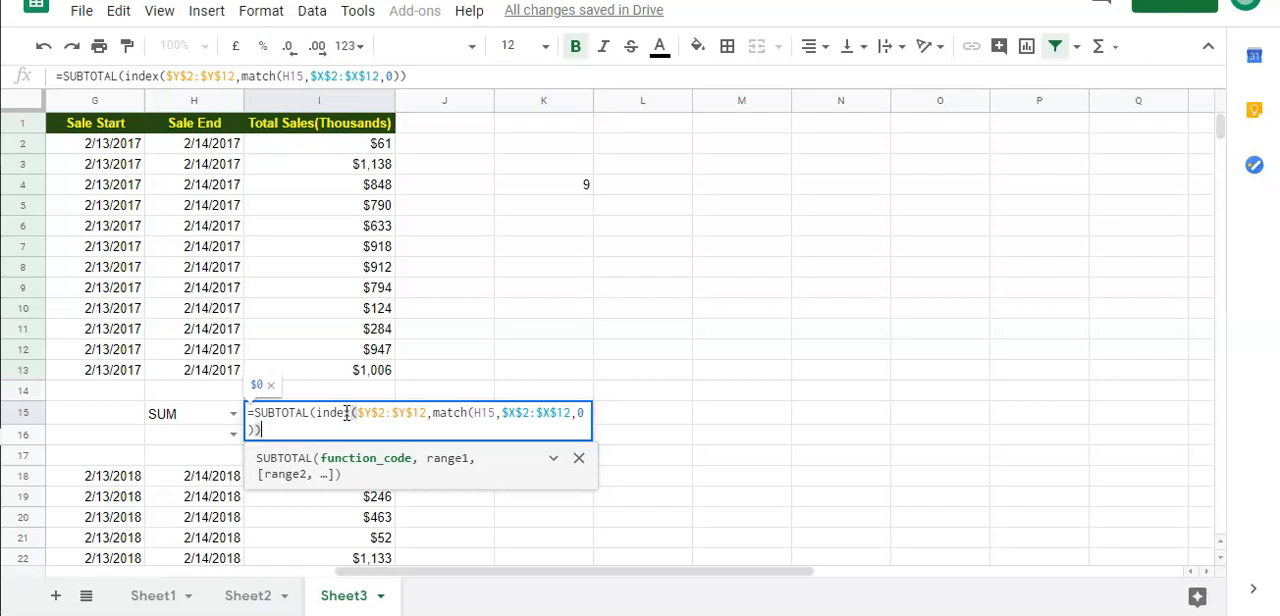
type(",")
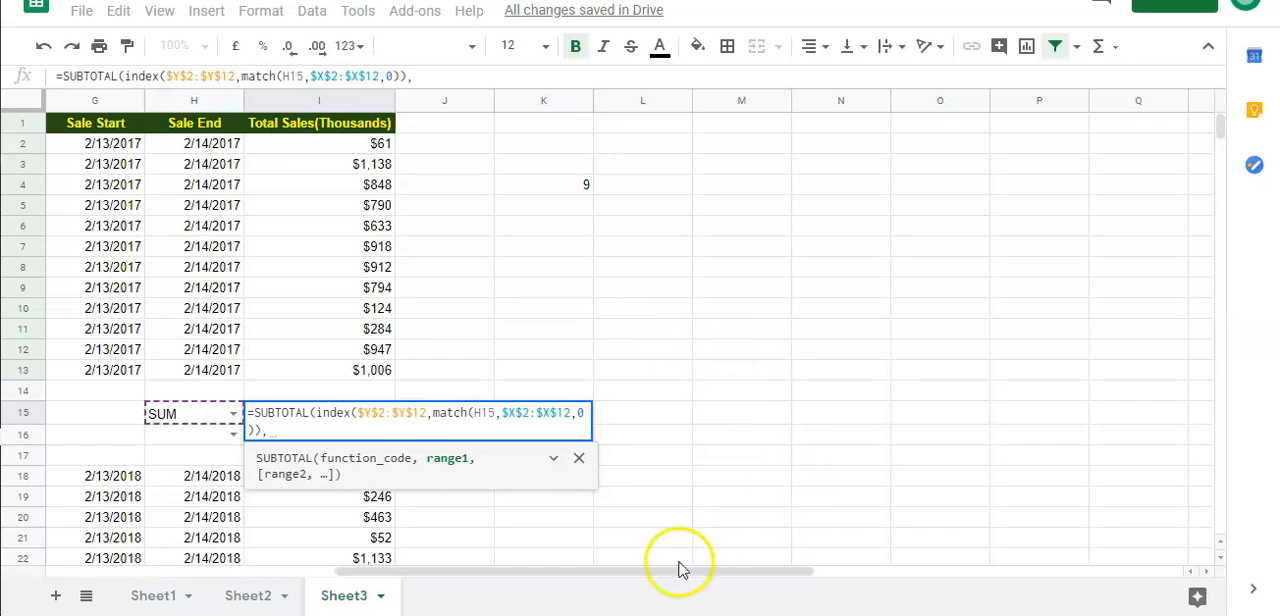
Add the absolute sales range $I$2:$I$13 as the SUBTOTAL range in I15, close the parenthesis and enter the formula
left_click_drag(331, 143, 333, 372)
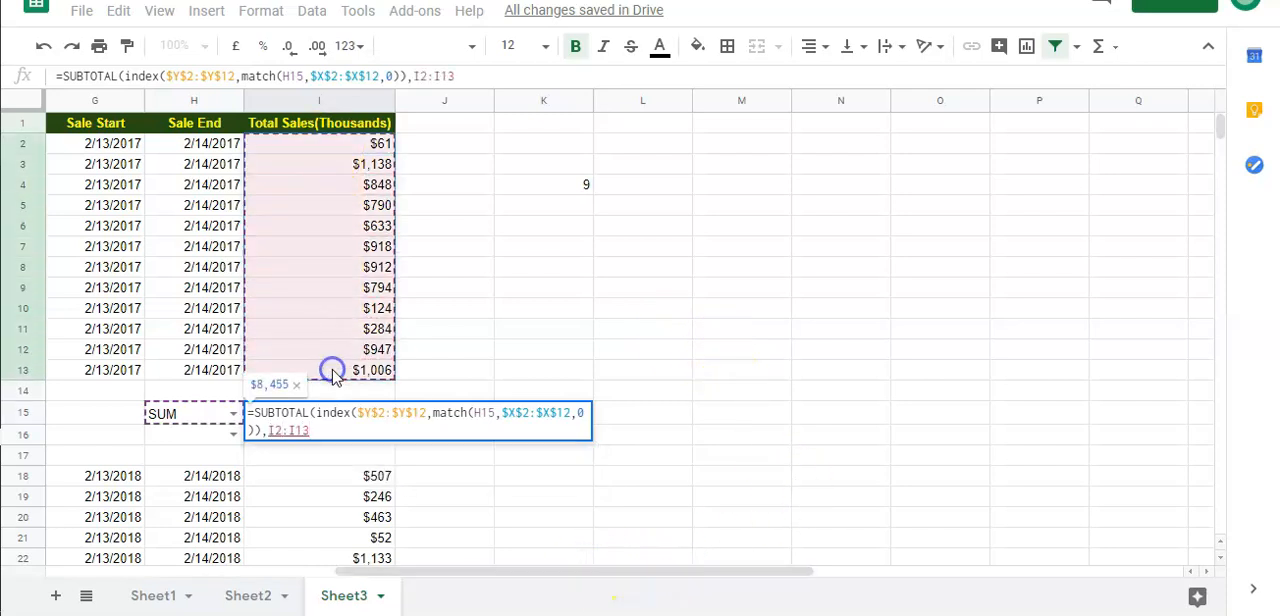
key("F4")
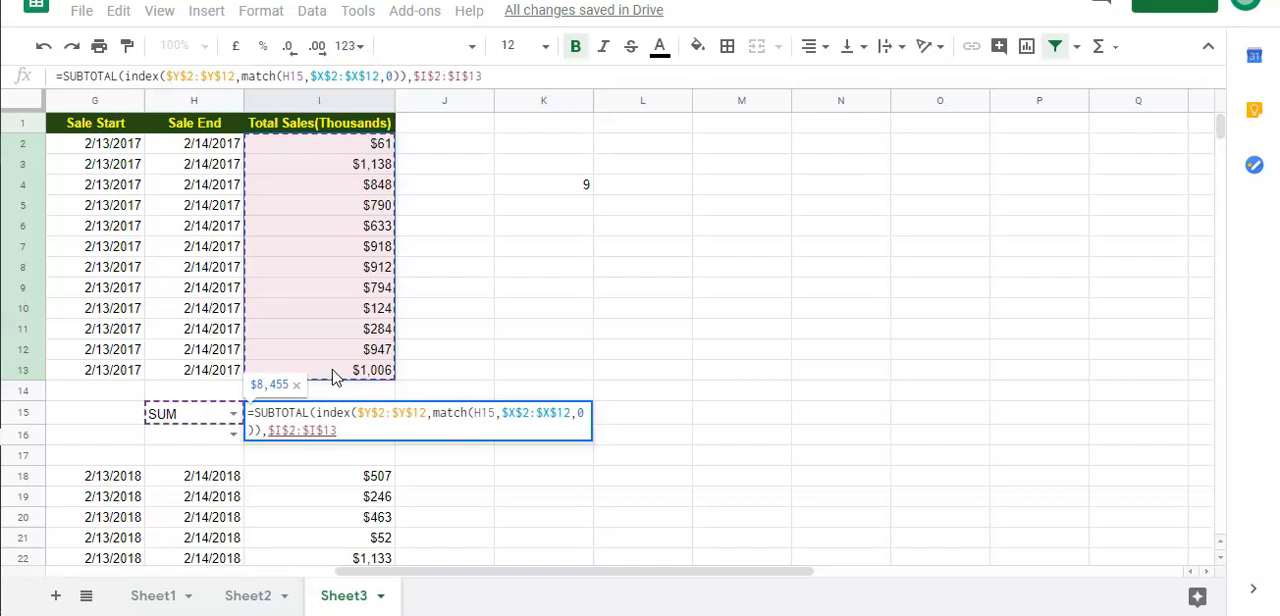
type(")")
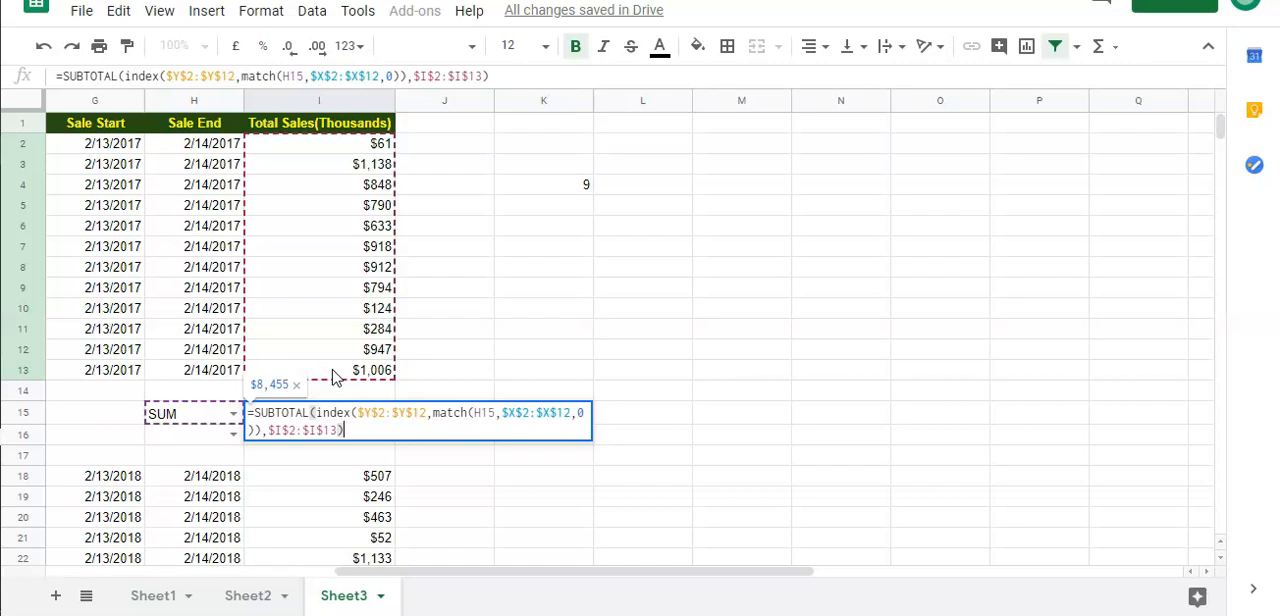
key("Return")
left_click(335, 427)
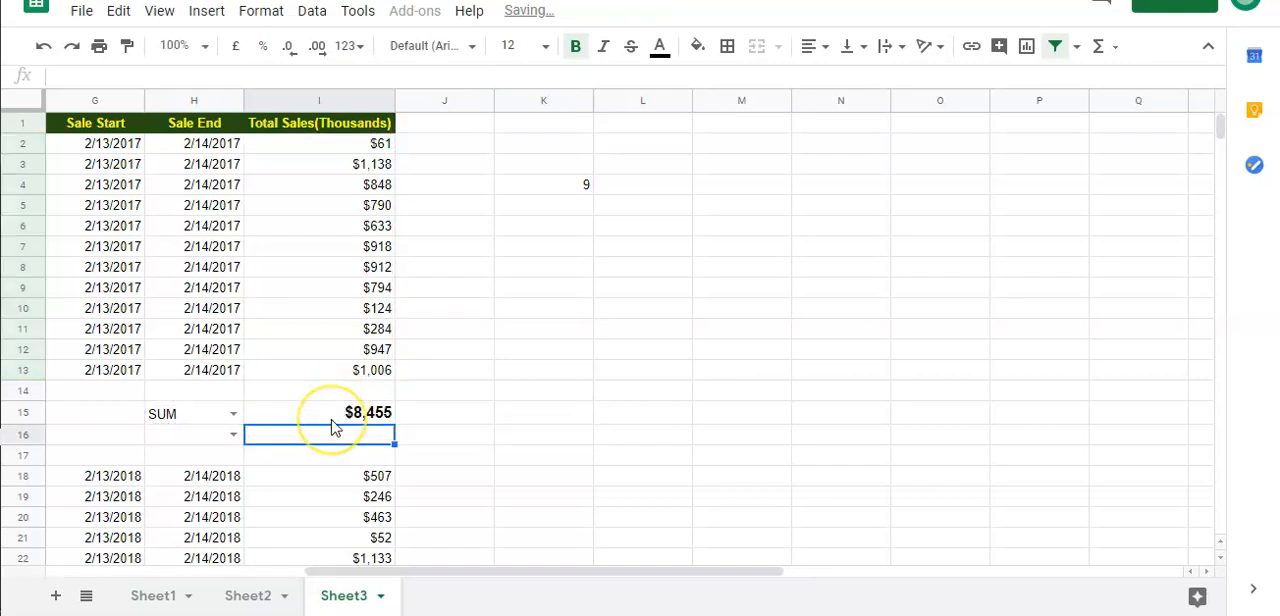
Test the formula by choosing STDEV and after that MIN from the function dropdown in H15
key("Up")
key("Left")
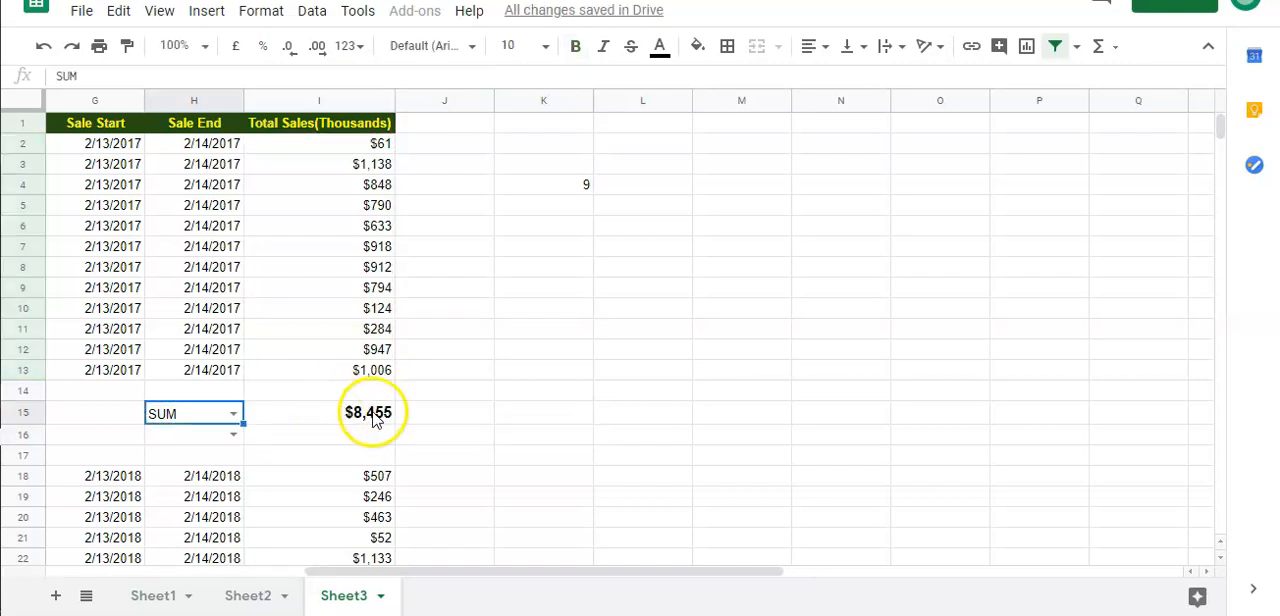
left_click(235, 415)
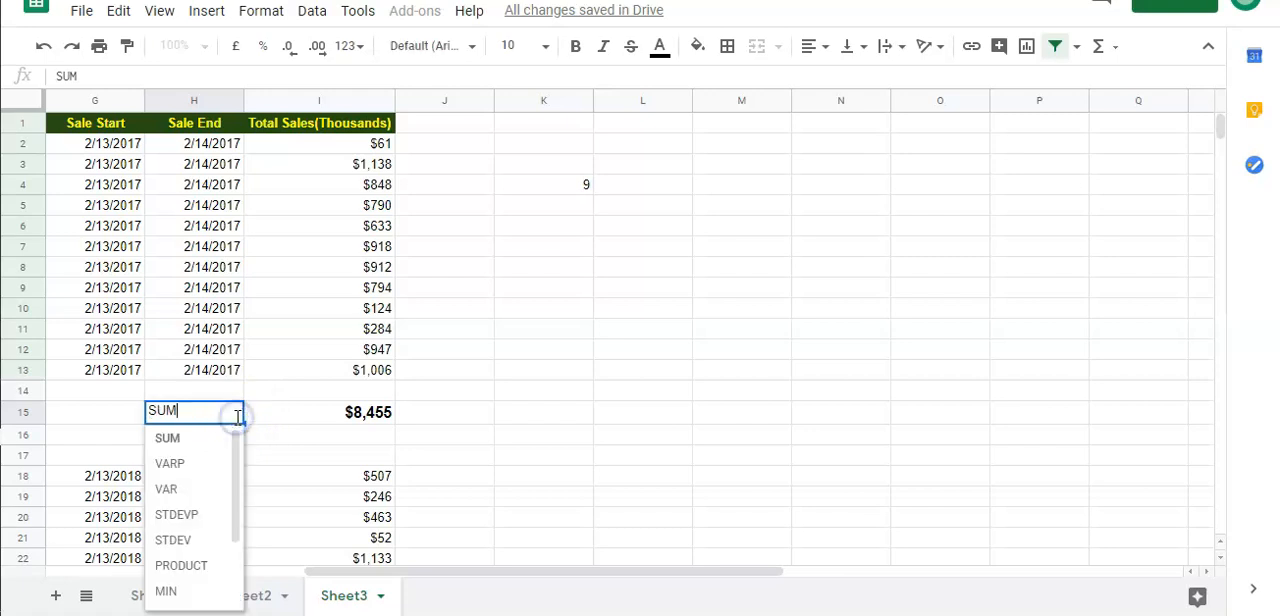
left_click(178, 539)
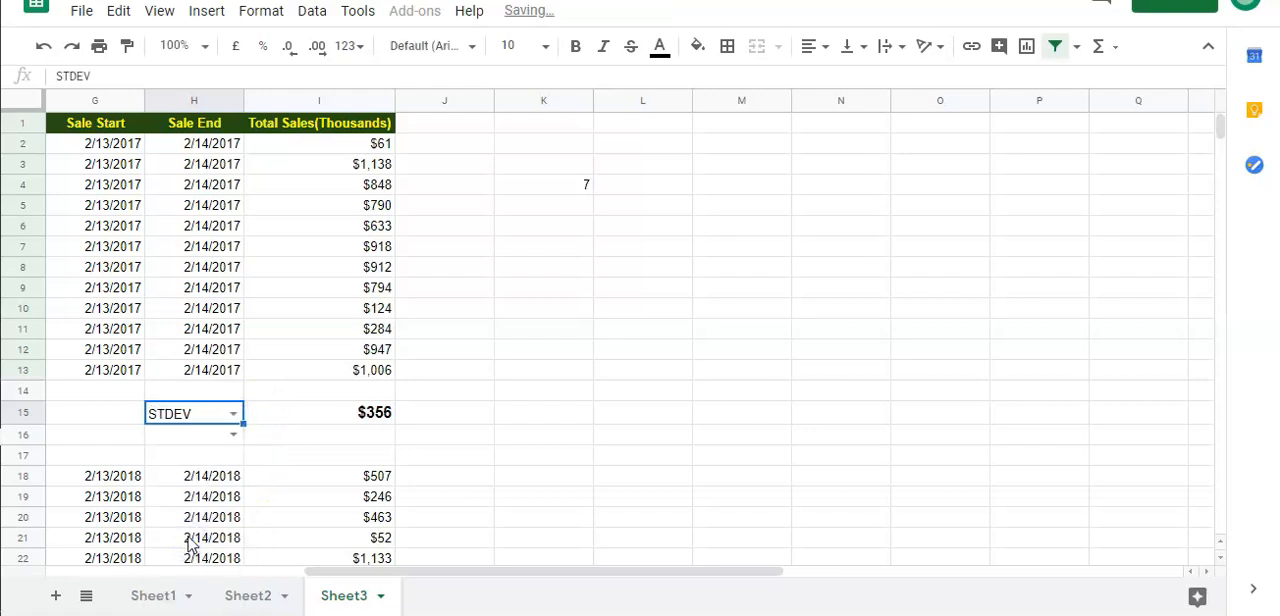
left_click(225, 419)
scroll(207, 482, "down", 2)
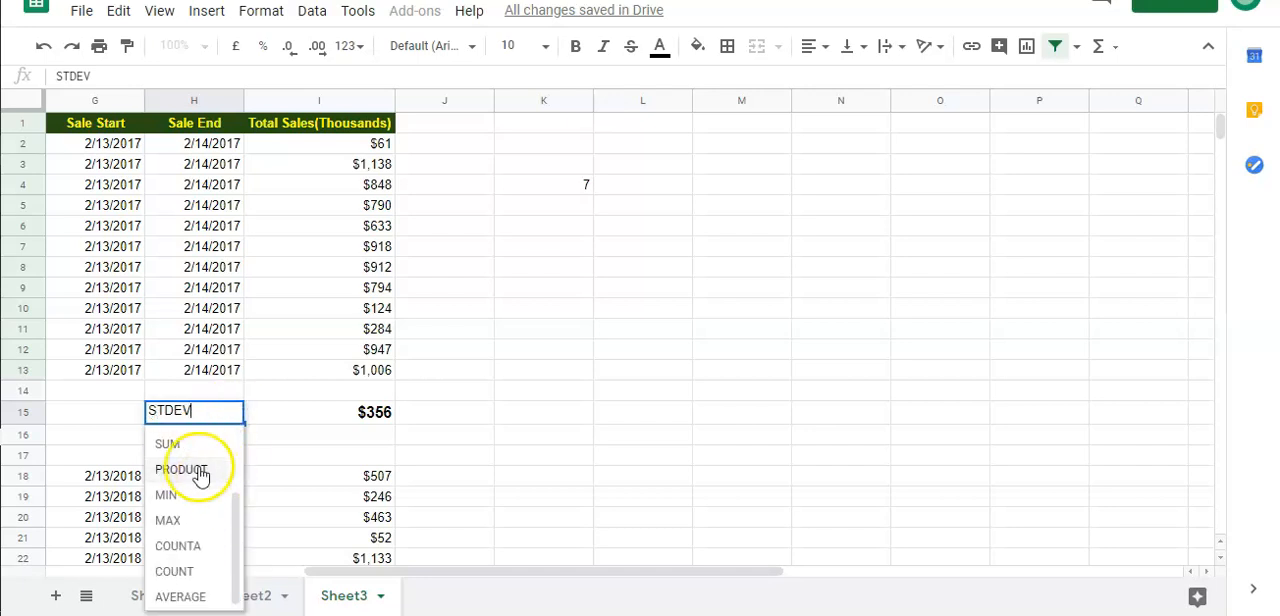
left_click(195, 493)
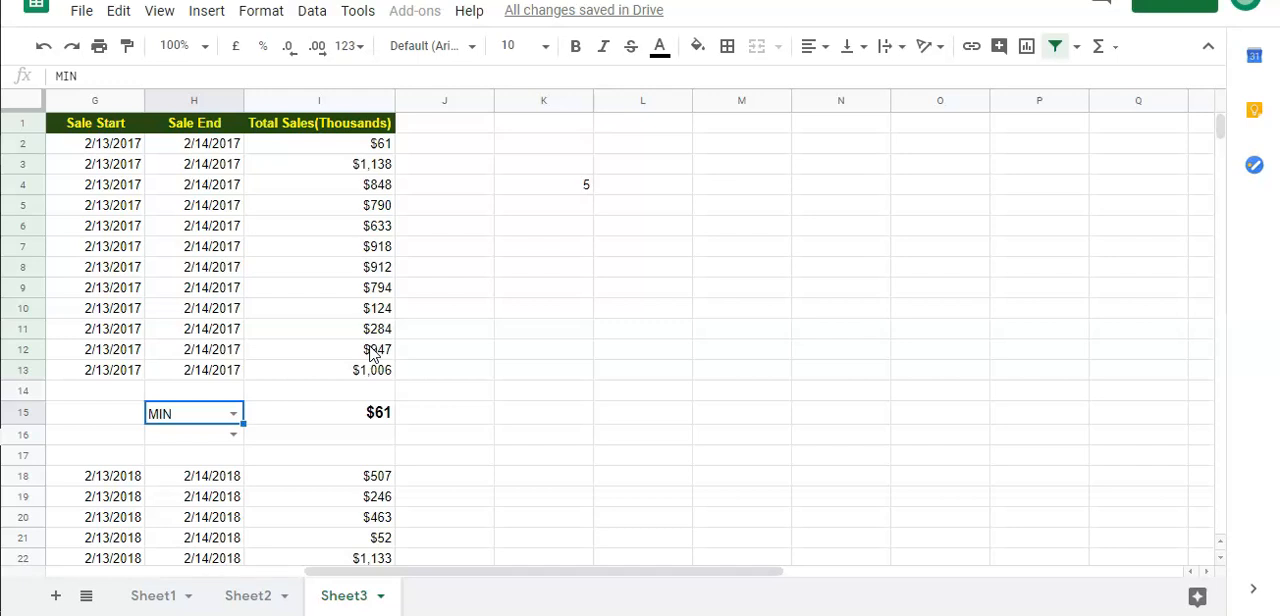
Review the Function and Code table in columns X and Y, and clear the dropdown value in H15 to check I15
left_click_drag(334, 572, 729, 572)
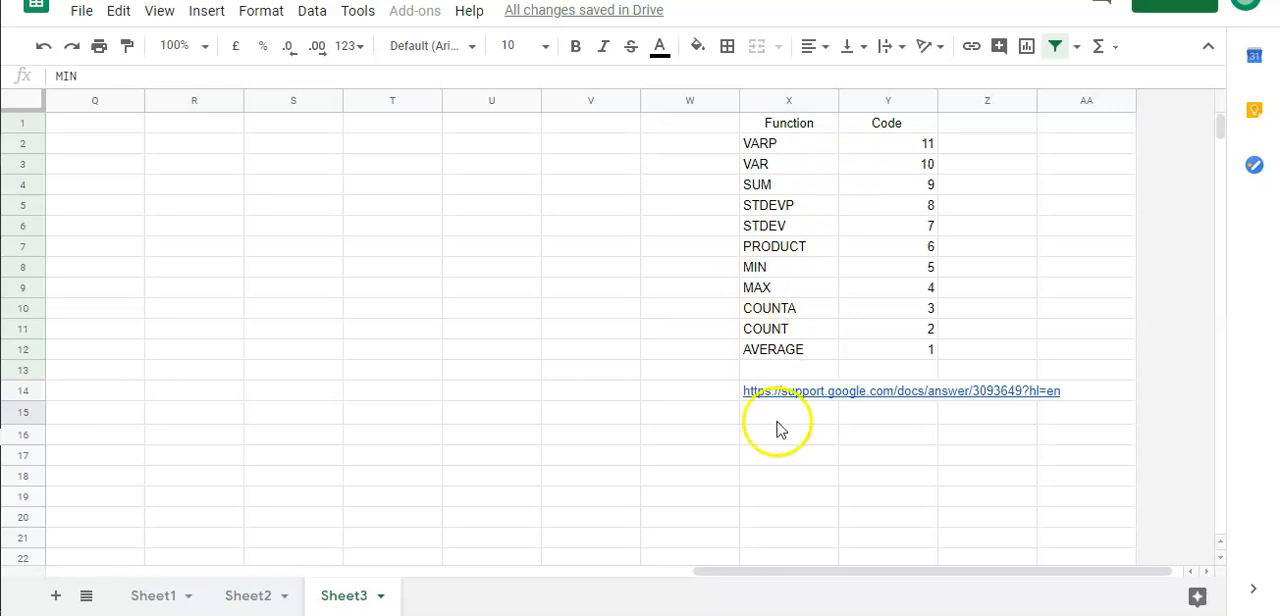
left_click(726, 578)
left_click_drag(726, 578, 343, 585)
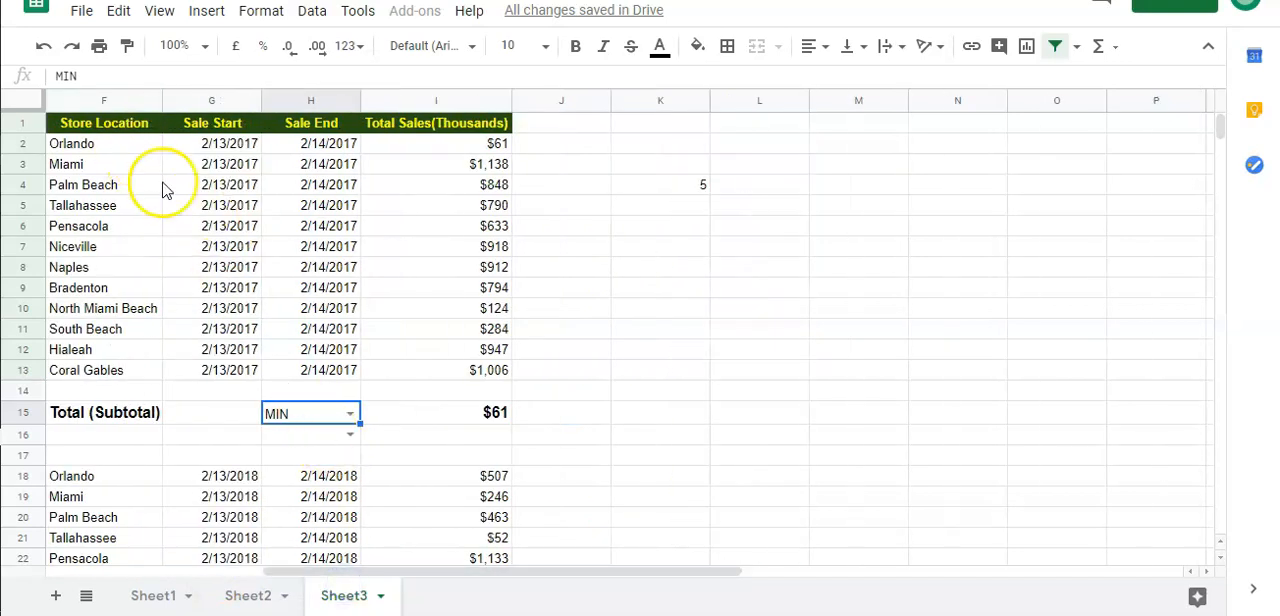
left_click(110, 75)
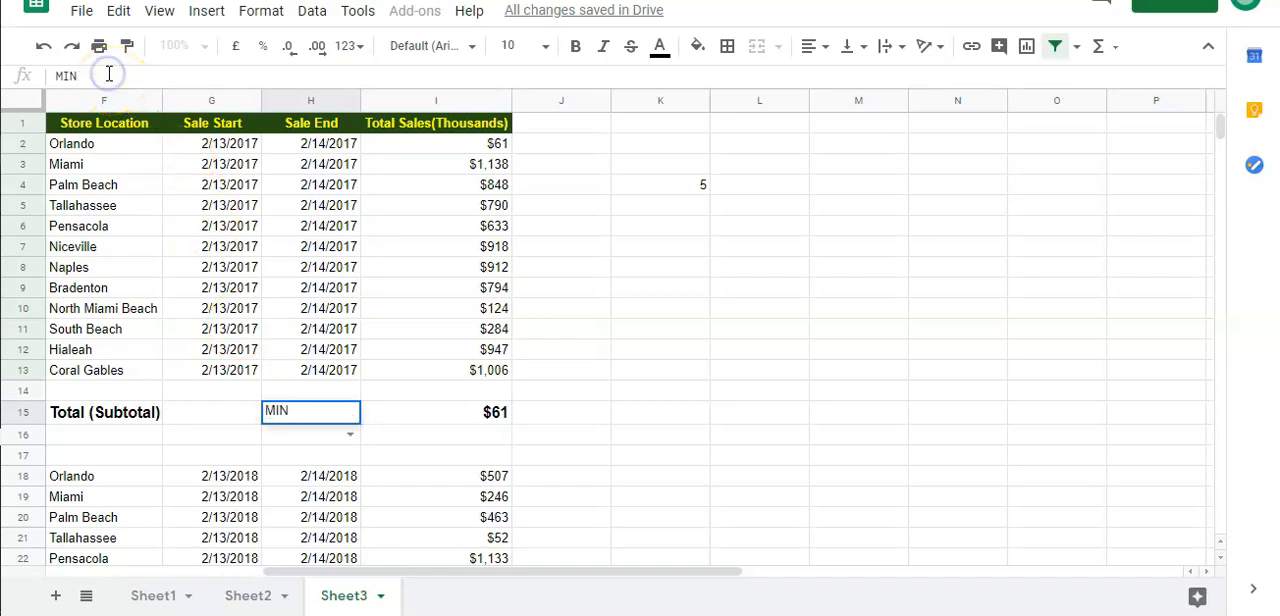
key("BackSpace")
key("BackSpace")
key("BackSpace")
key("Return")
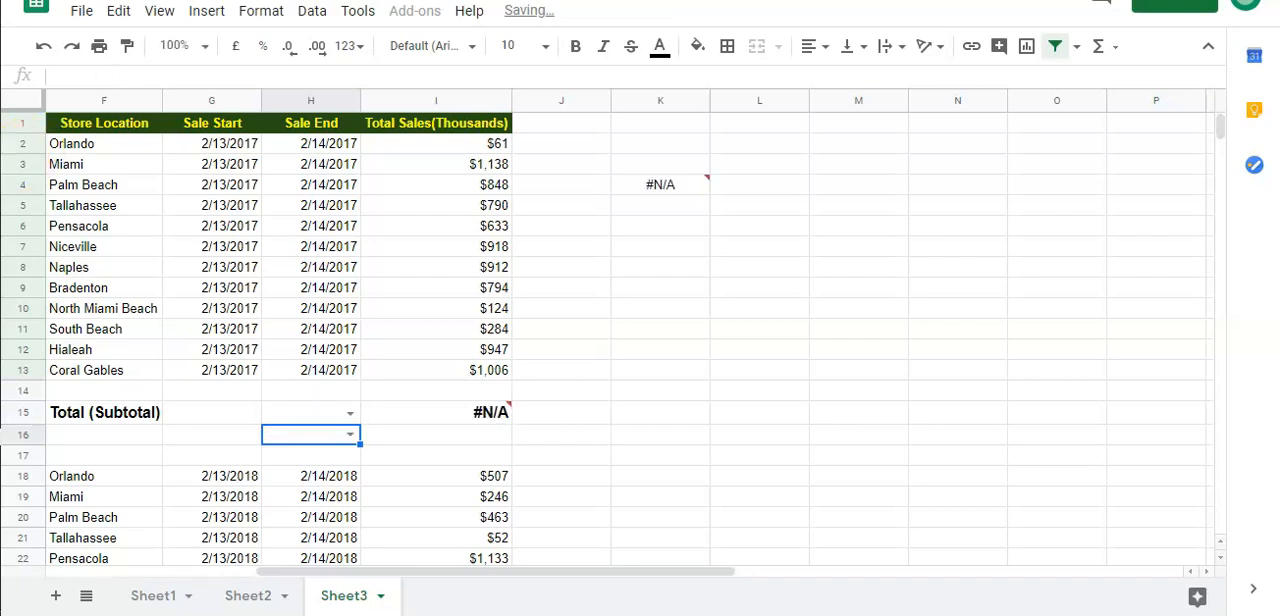
mouse_move(488, 425)
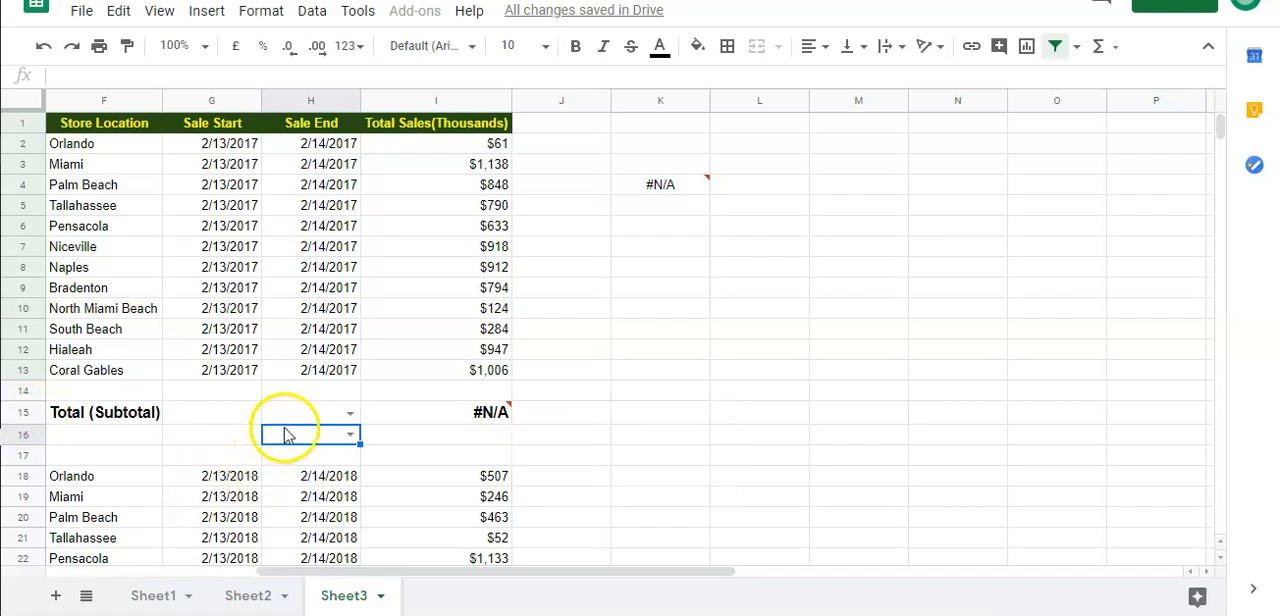
Insert an IF with a nested ISNA test in front of SUBTOTAL in the I15 formula
left_click(470, 418)
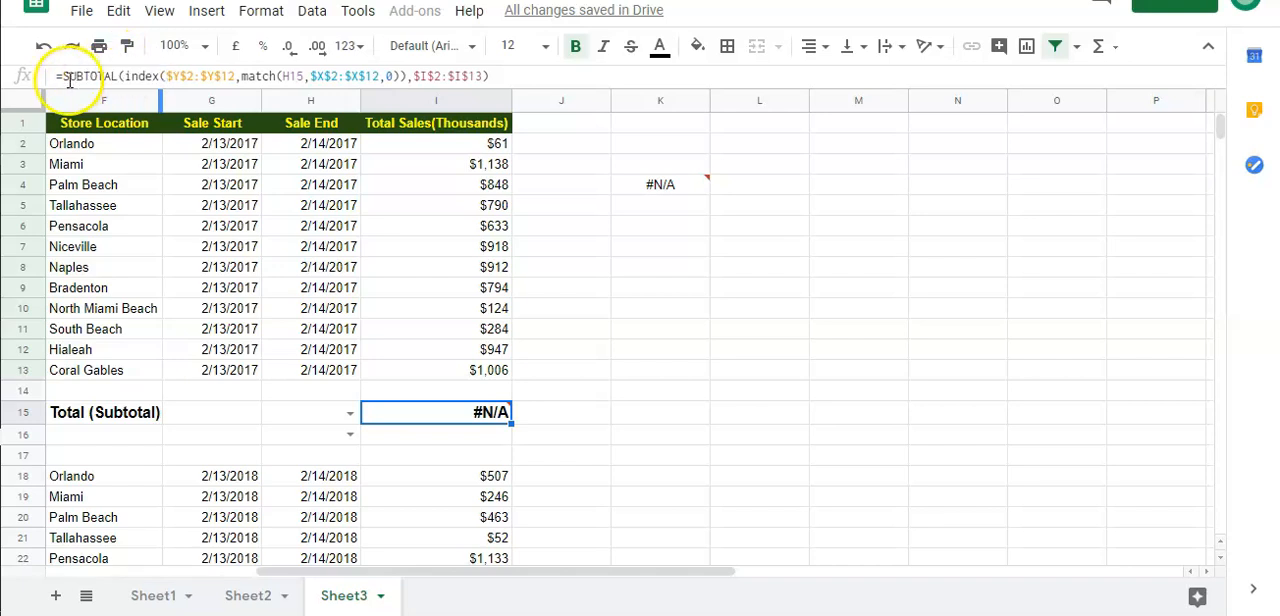
left_click(63, 78)
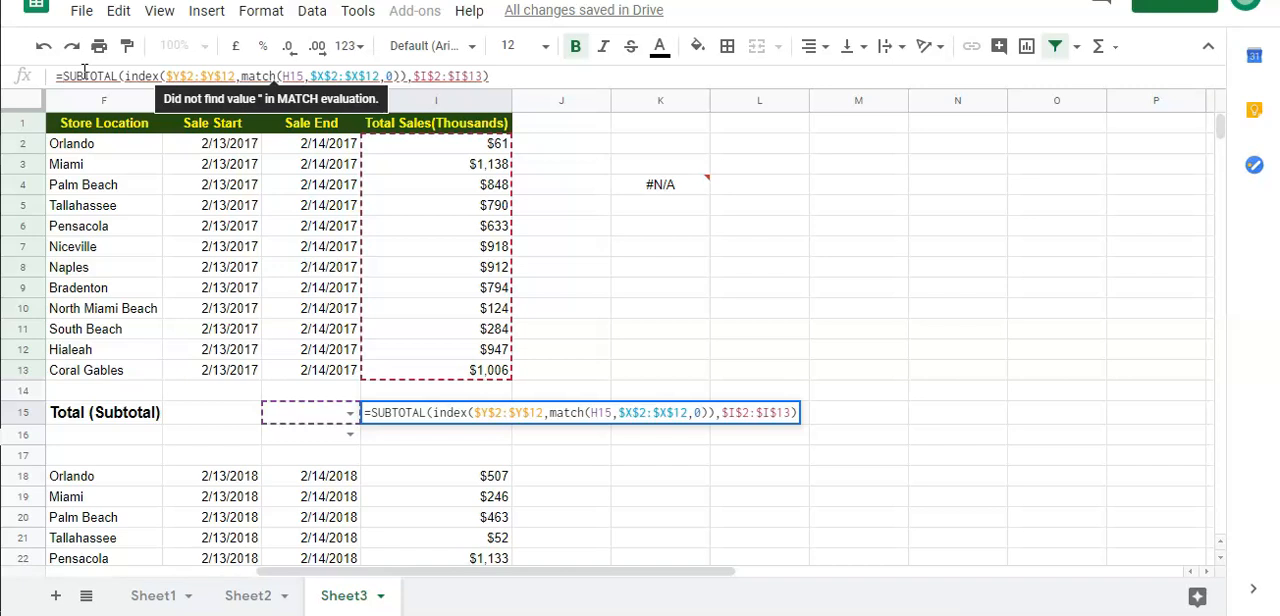
type("if(is")
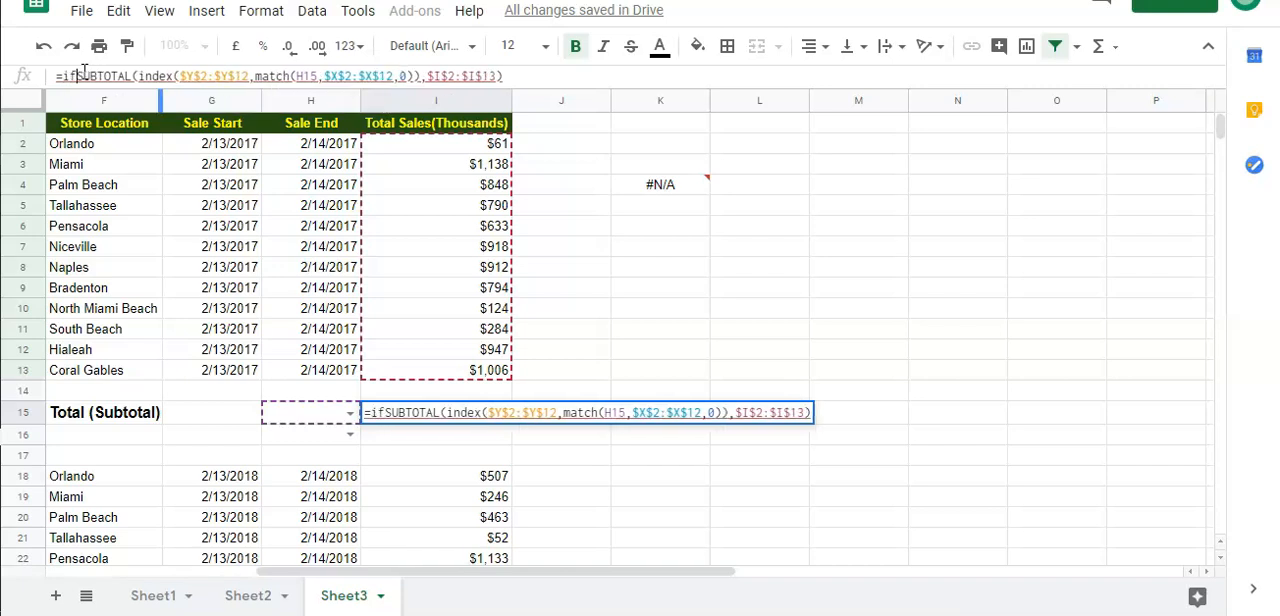
type("na")
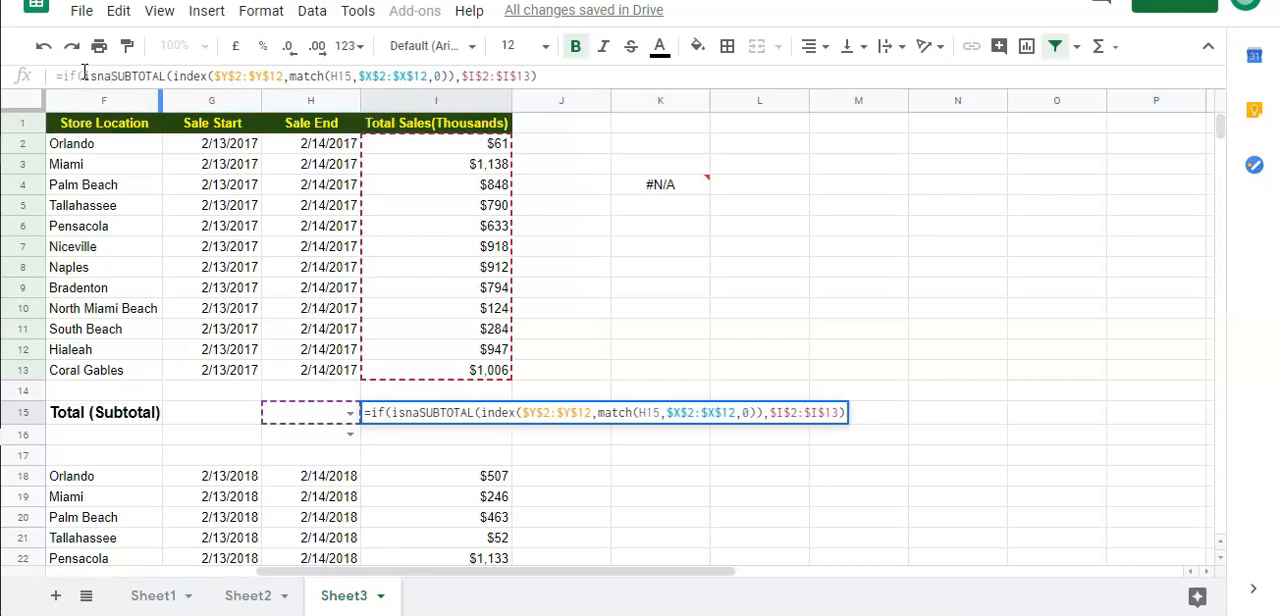
type("(")
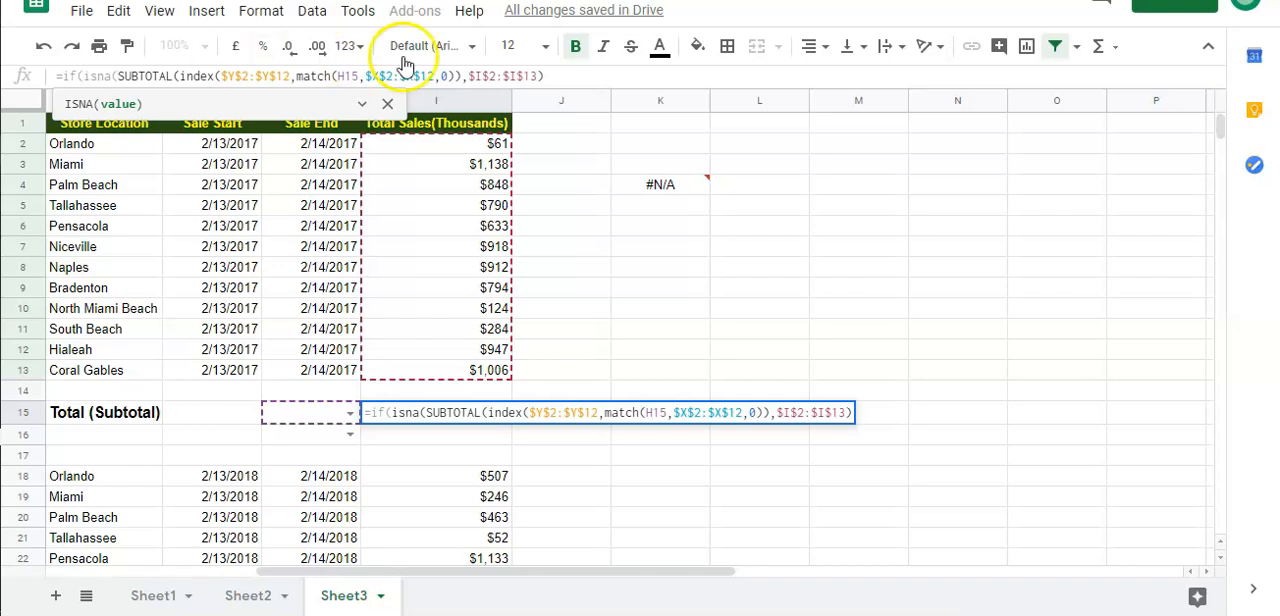
Close the ISNA test after the SUBTOTAL expression and give "0" as the IF function's value if true
left_click(564, 75)
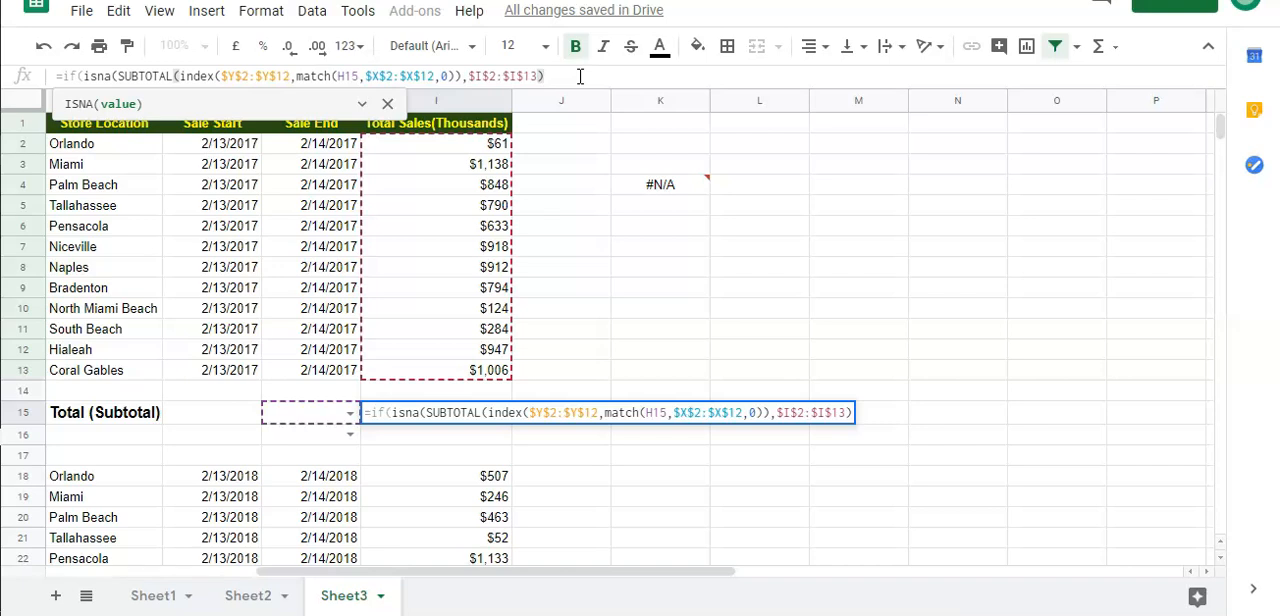
type(")")
type(",")
type("\"0")
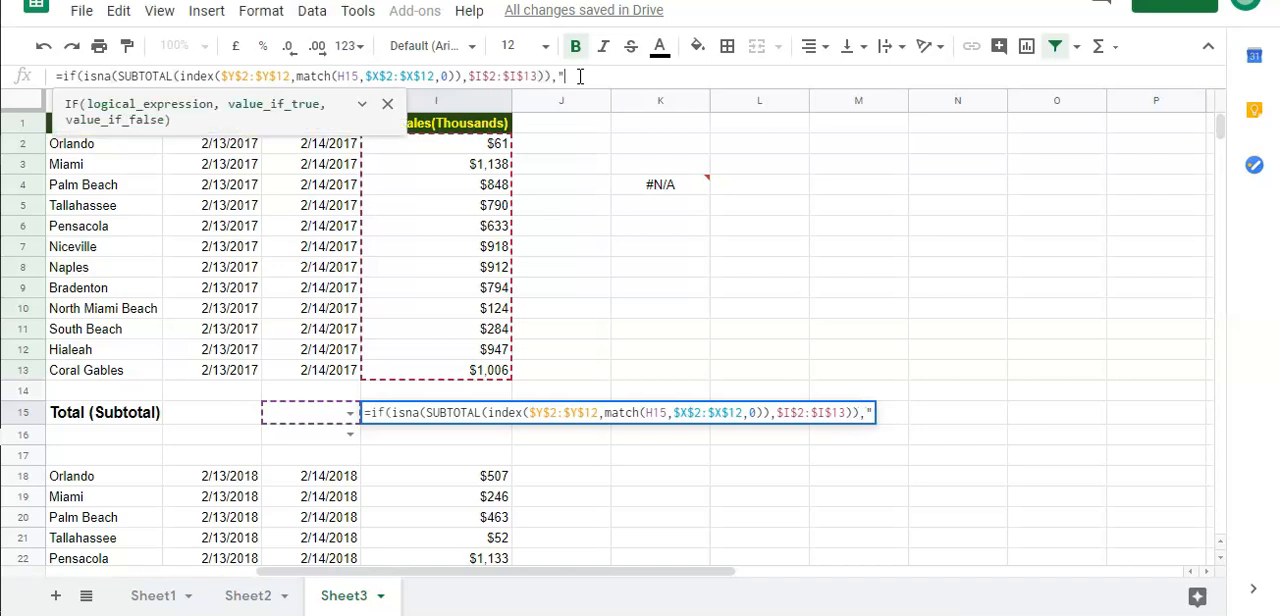
type("\"")
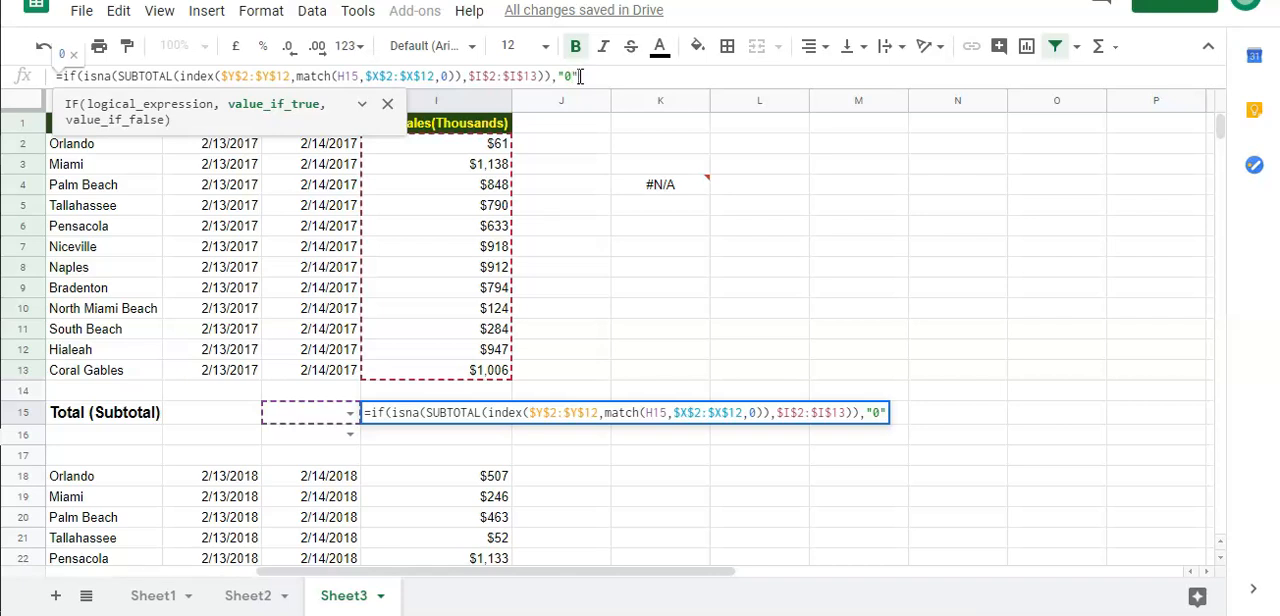
type(",")
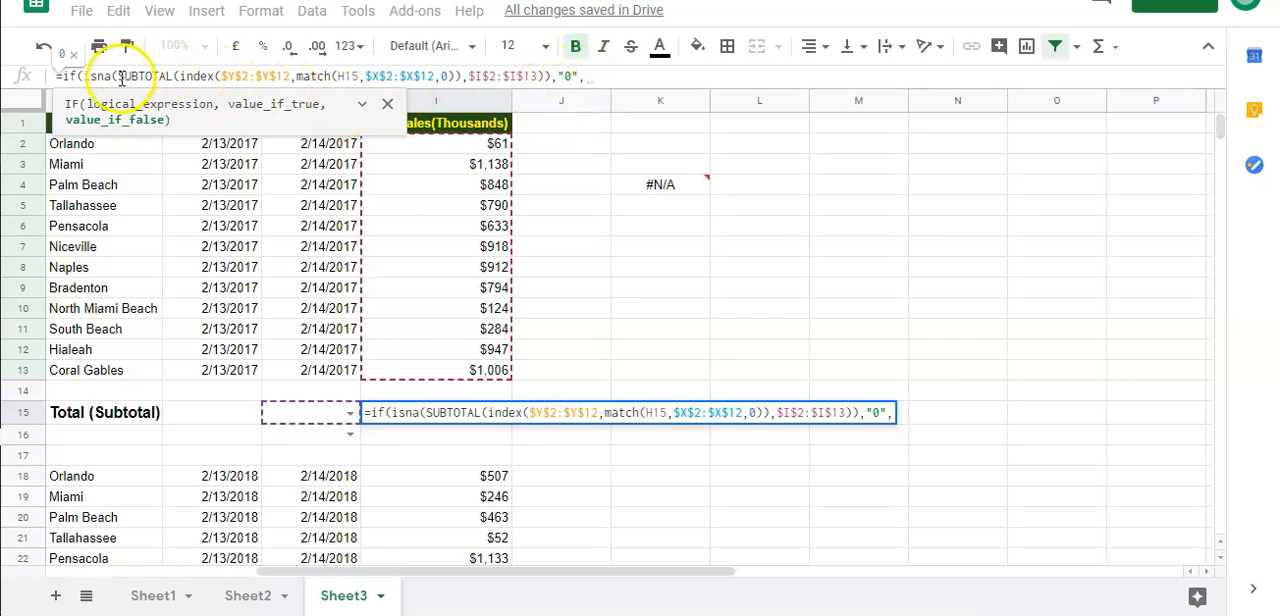
Copy the complete SUBTOTAL expression into the IF function's value if false, close the formula and enter it in I15
left_click_drag(118, 77, 537, 80)
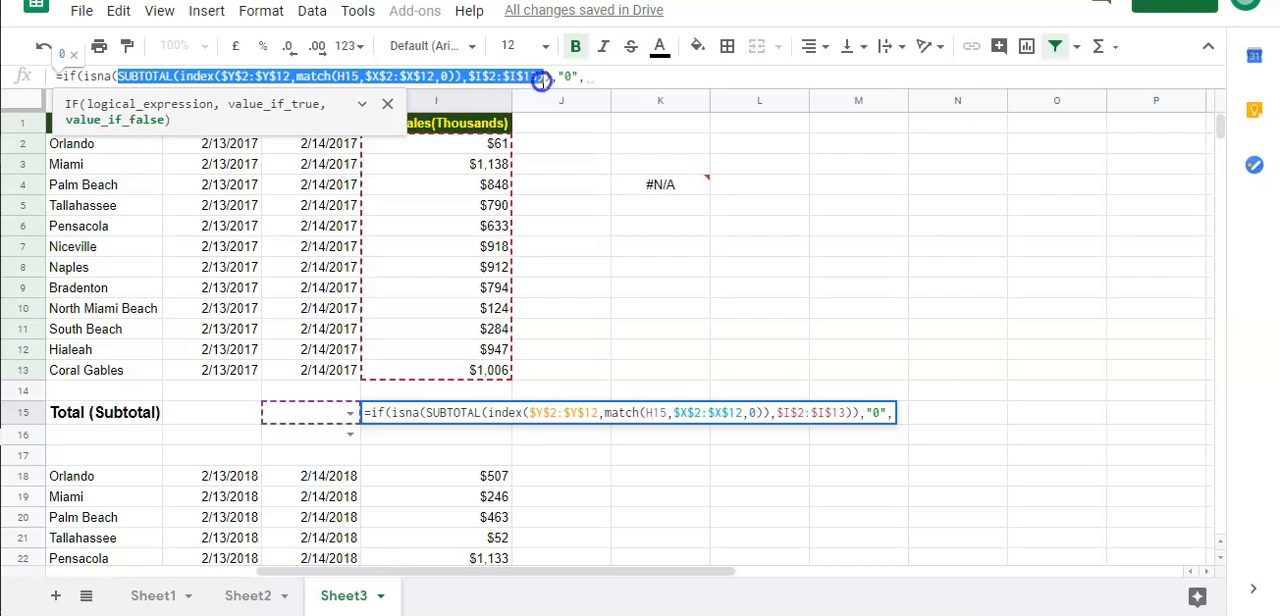
left_click(540, 78)
left_click_drag(543, 78, 121, 77)
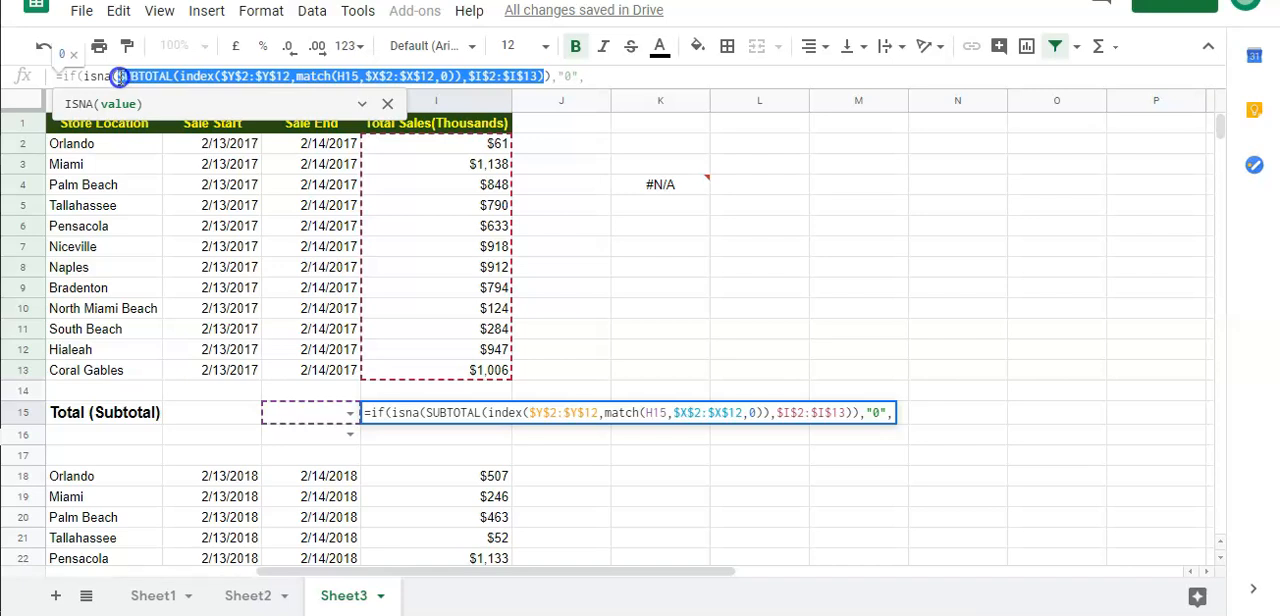
key("ctrl+c")
left_click(617, 80)
key("ctrl+v")
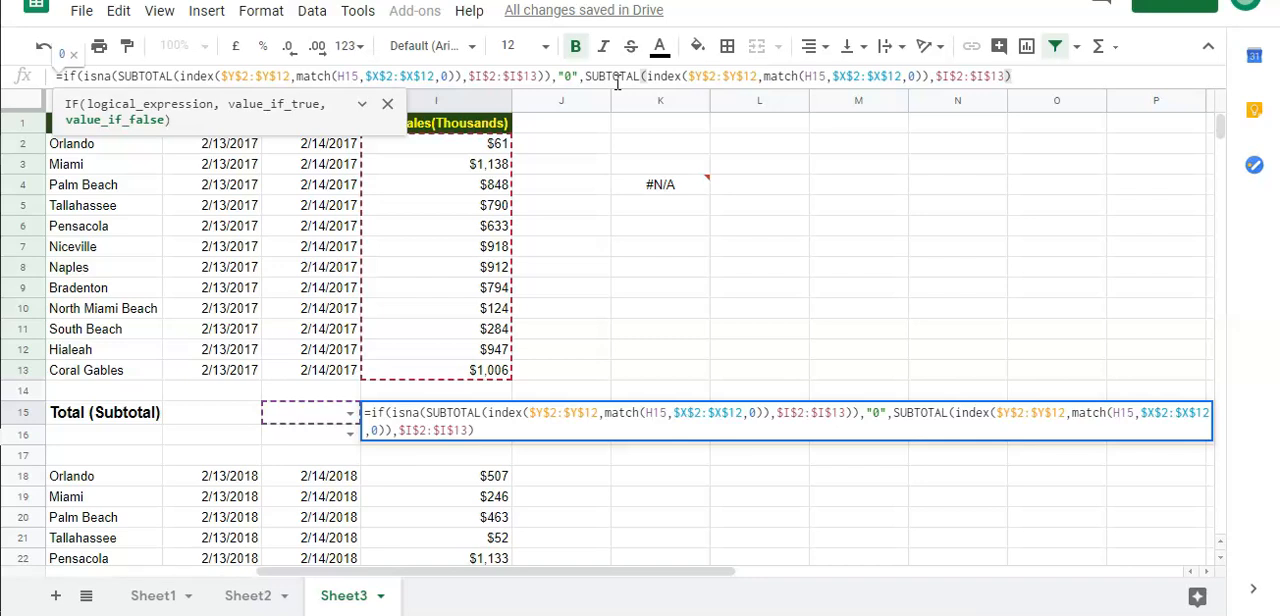
type(")")
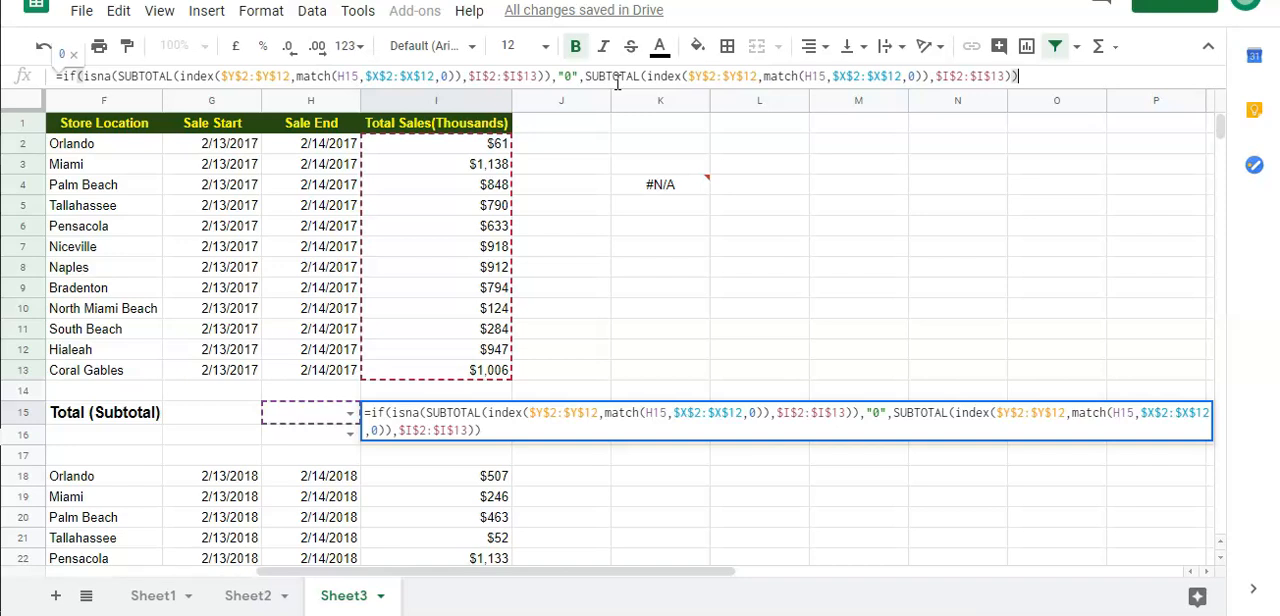
key("Return")
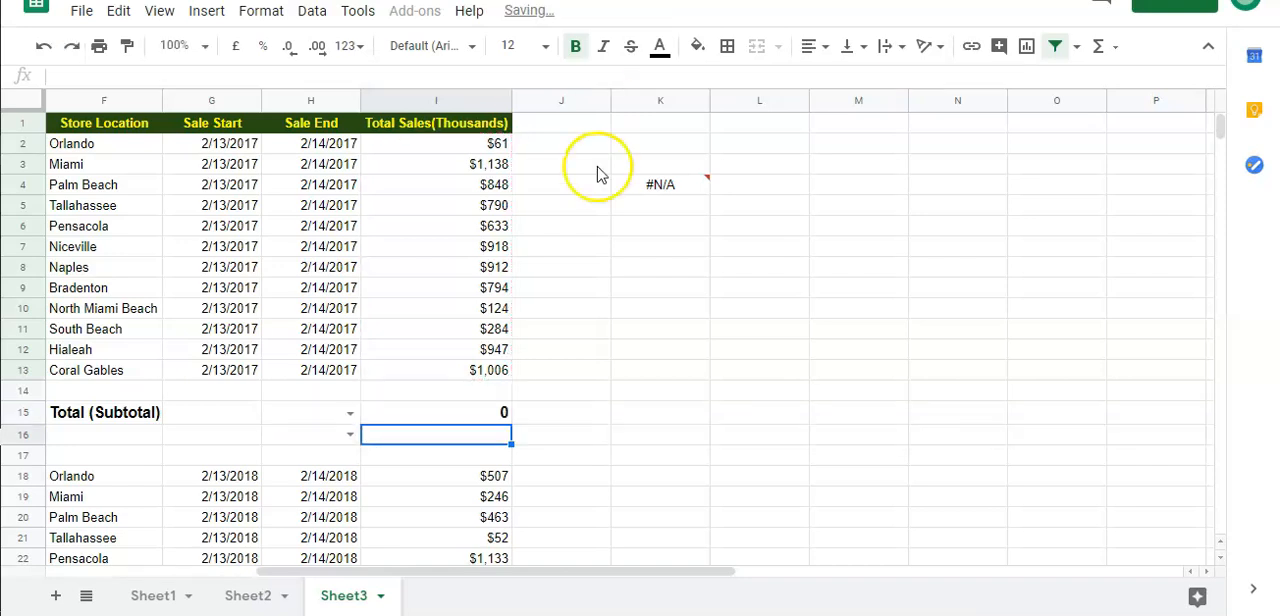
Choose PRODUCT and after that MIN from the function dropdown in H15 to test the IF ISNA formula
left_click(468, 413)
left_click(351, 420)
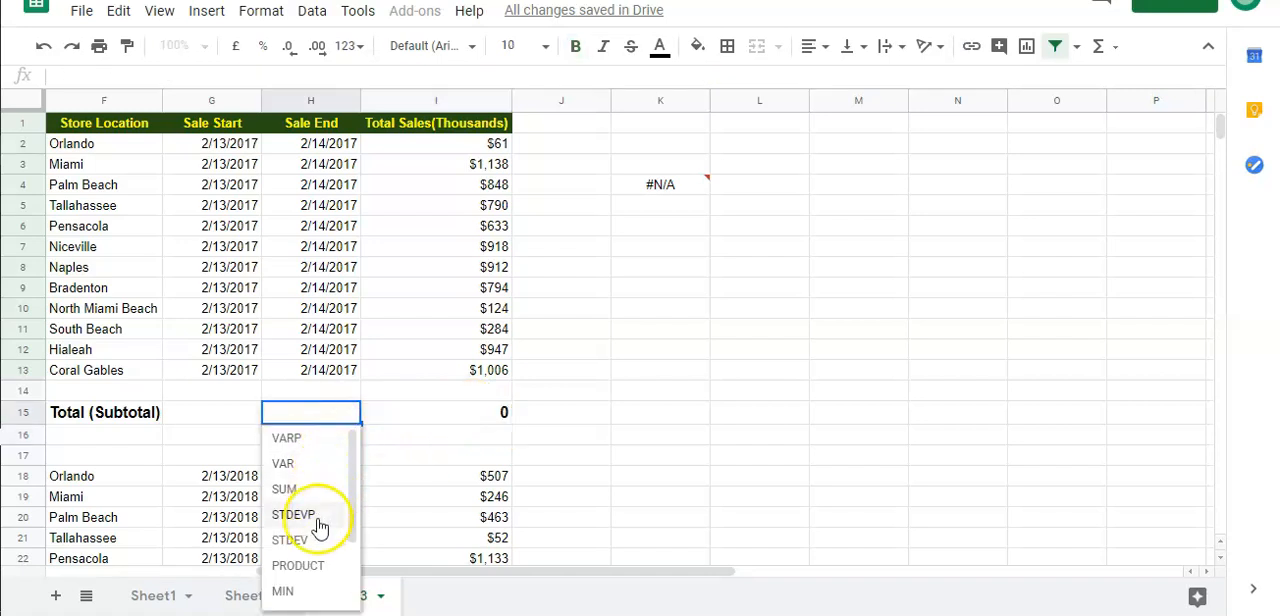
left_click(314, 565)
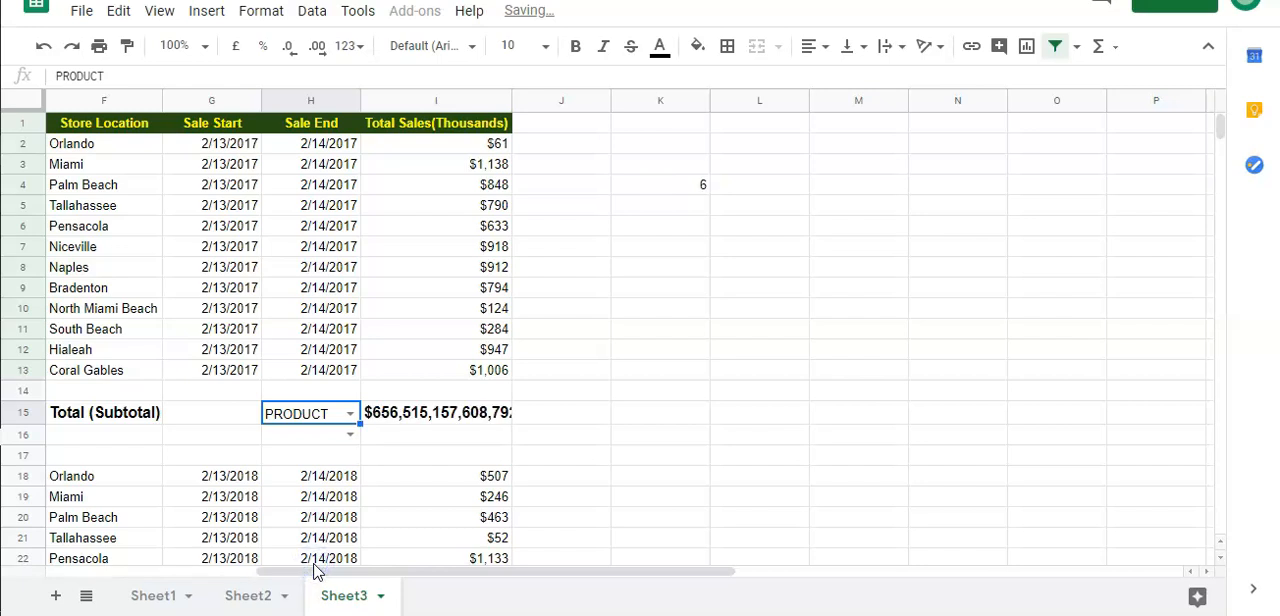
left_click(350, 414)
scroll(306, 531, "down", 3)
left_click(298, 495)
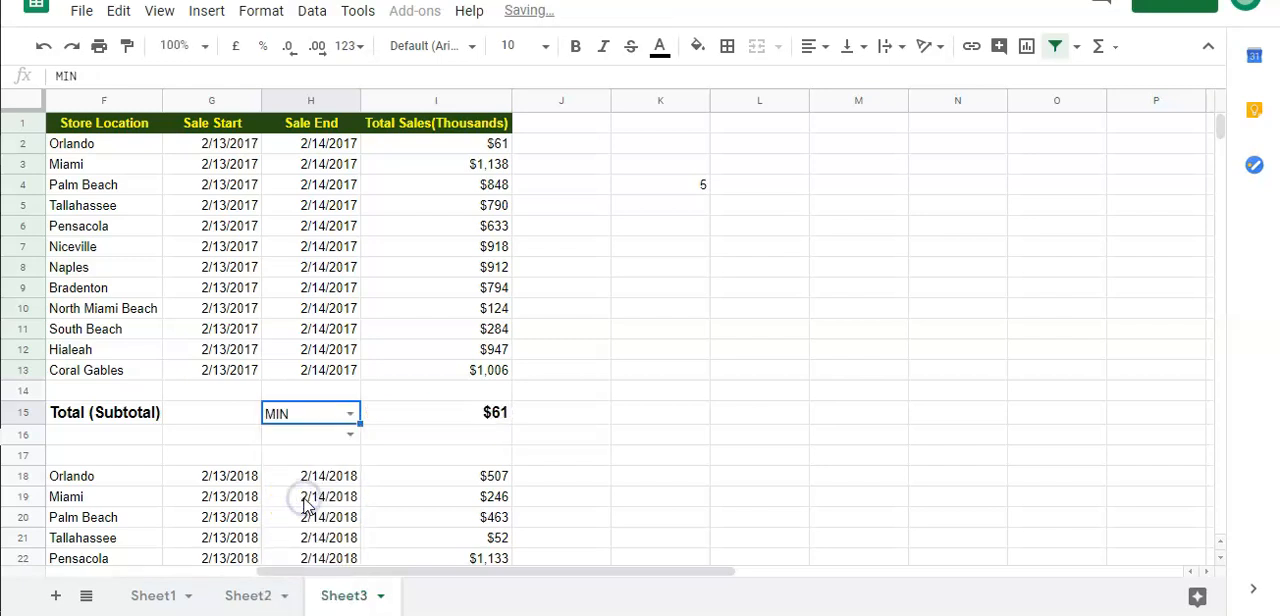